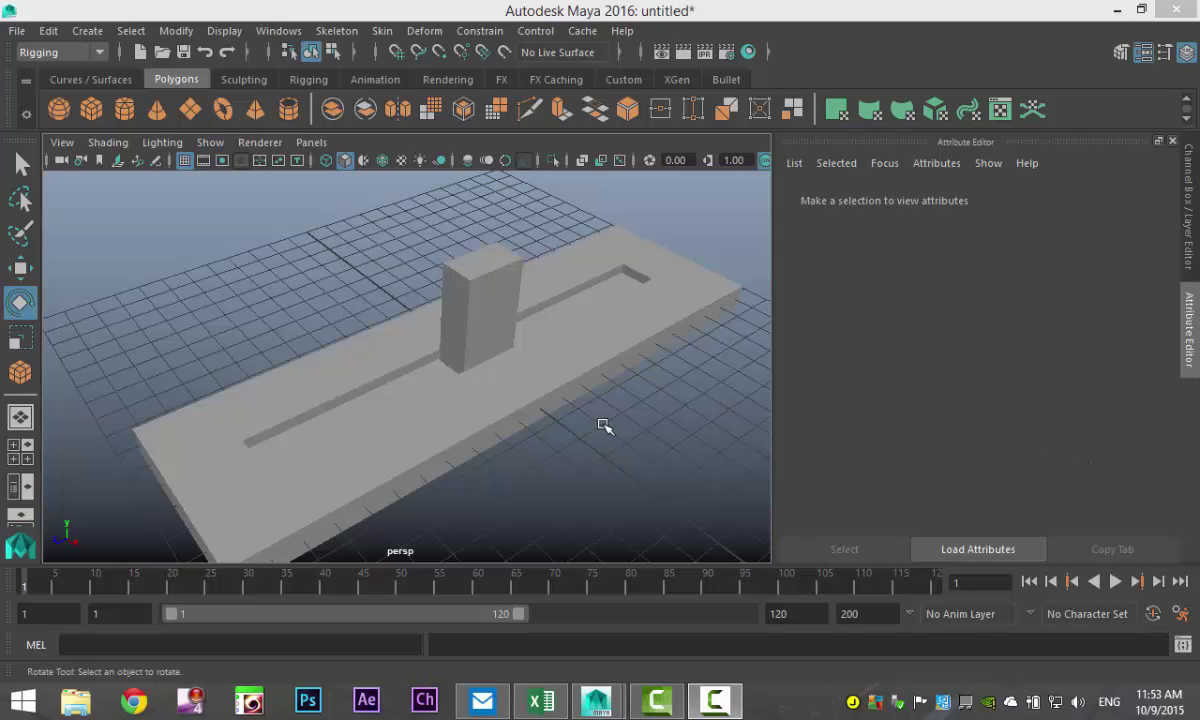
- Orbit around the block scene and select the slotted base, then the box vehicle
left_click_drag(603, 425, 441, 385, "alt")
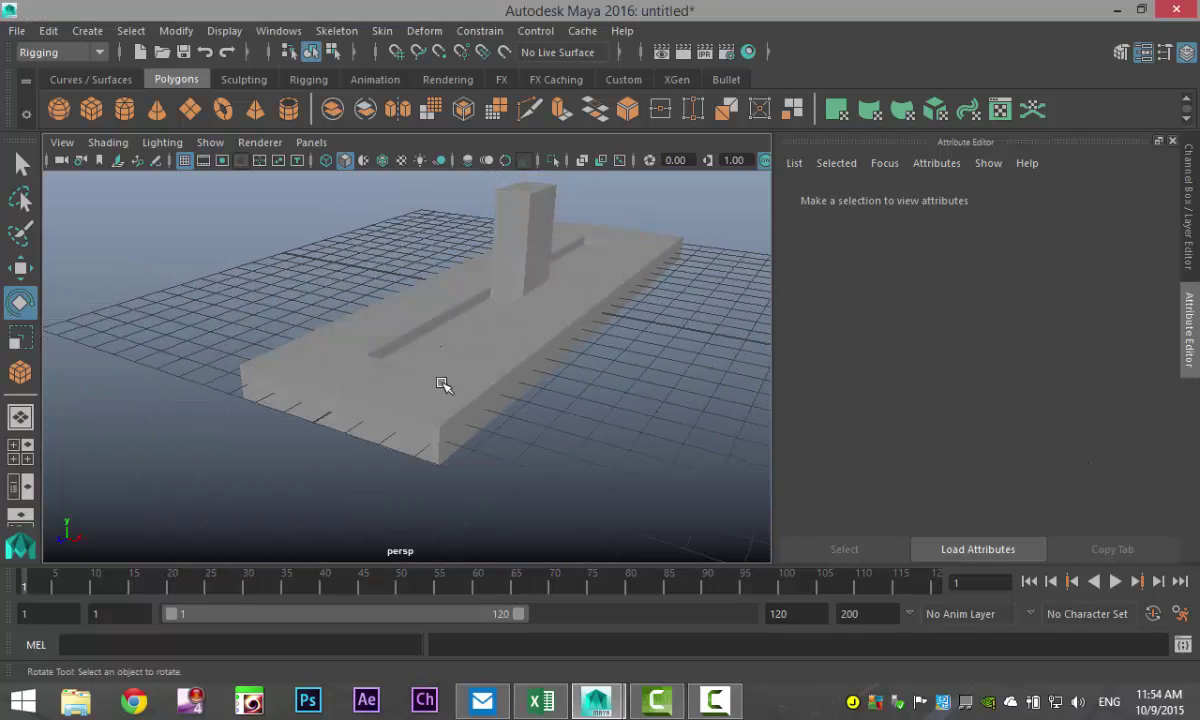
left_click(441, 385)
mouse_move(576, 428)
left_mouse_down("alt")
mouse_move(476, 403)
mouse_move(490, 463)
left_mouse_up("alt")
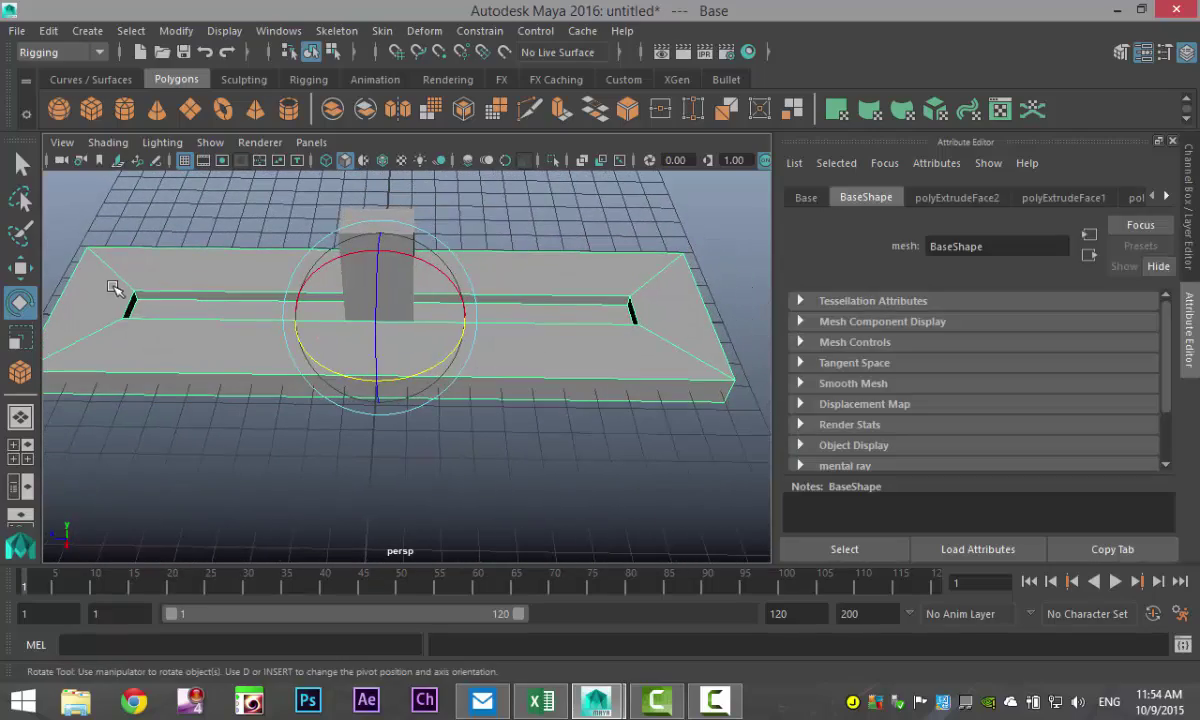
mouse_move(512, 450)
left_mouse_down("alt")
mouse_move(553, 413)
mouse_move(541, 487)
mouse_move(461, 244)
left_mouse_up("alt")
left_click(461, 238)
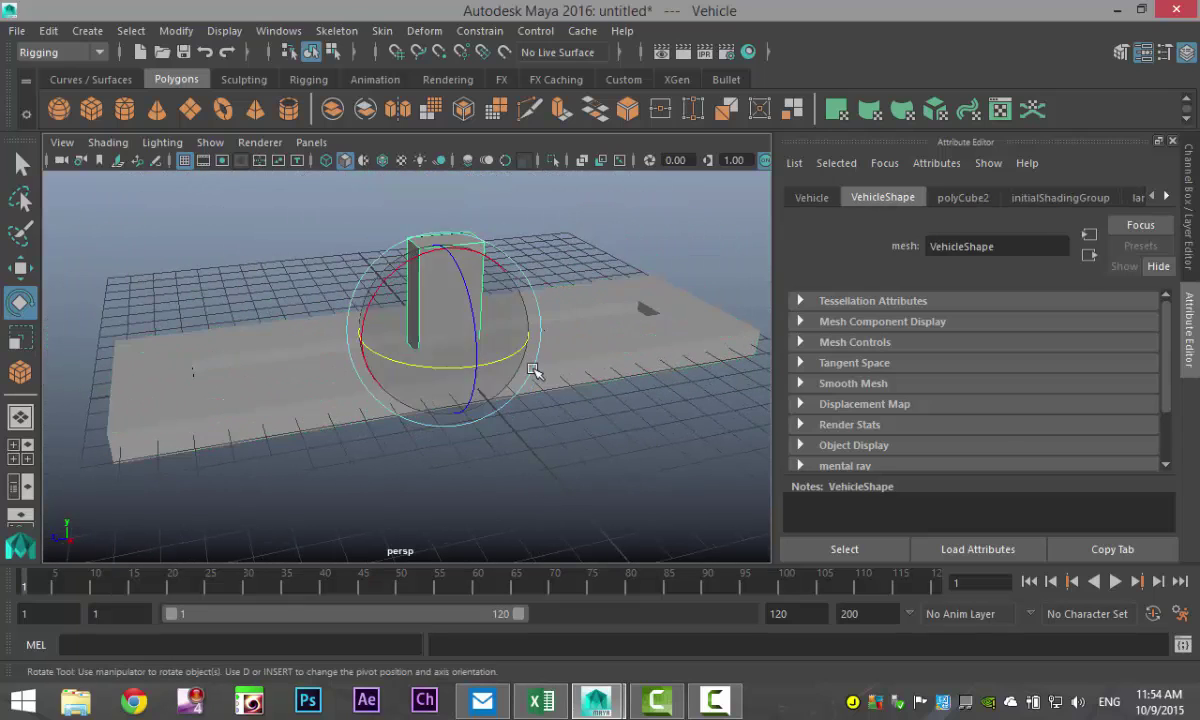
left_click_drag(541, 387, 580, 450, "alt")
- Test-slide the vehicle along the slot twice, undoing each move
key("w")
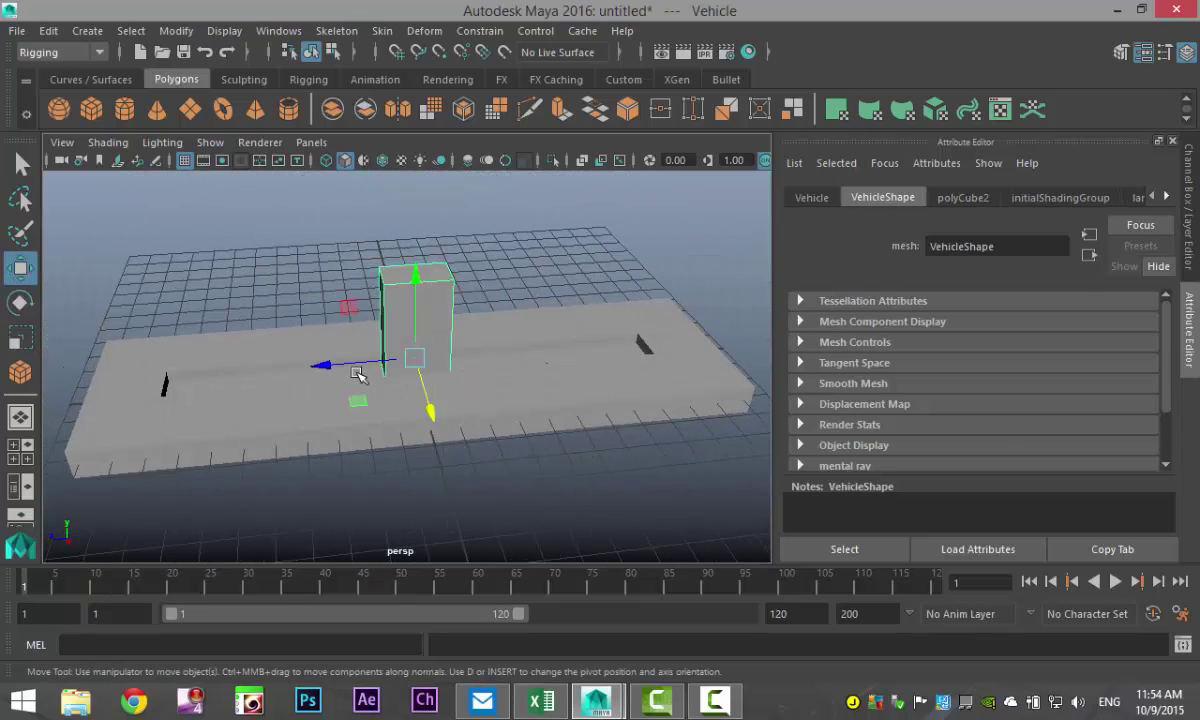
mouse_move(348, 367)
left_mouse_down()
mouse_move(301, 382)
mouse_move(313, 394)
left_mouse_up()
key("ctrl+z")
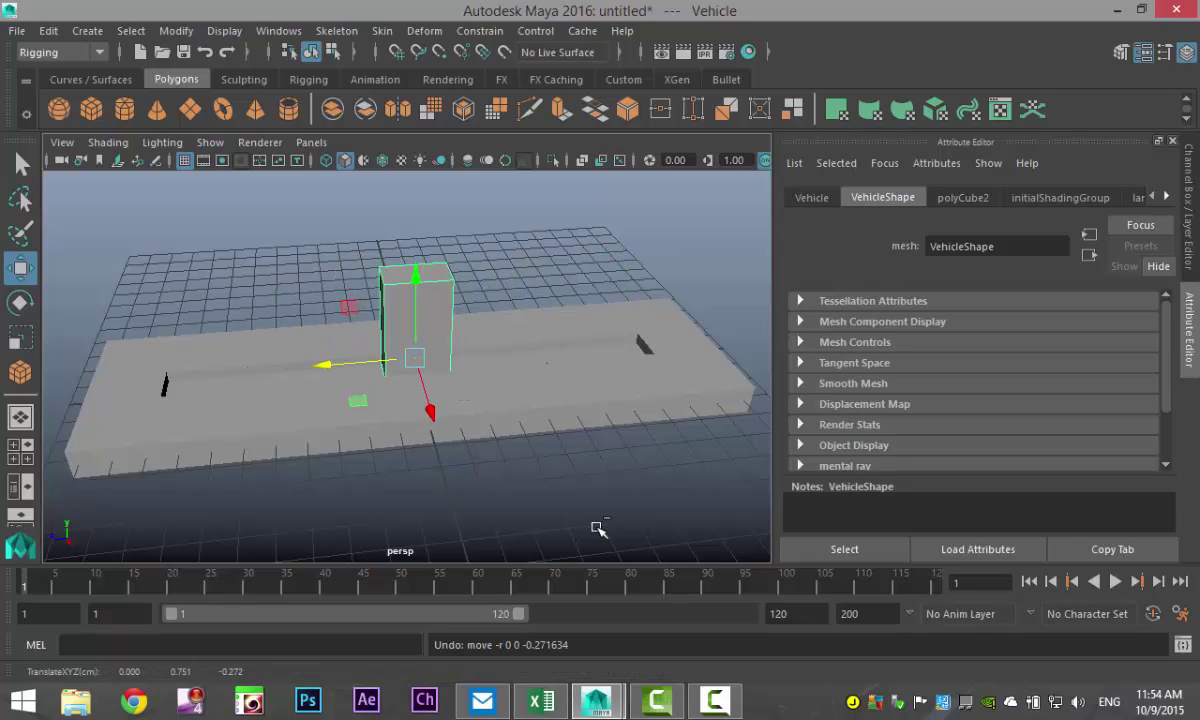
left_click_drag(539, 495, 617, 486, "alt")
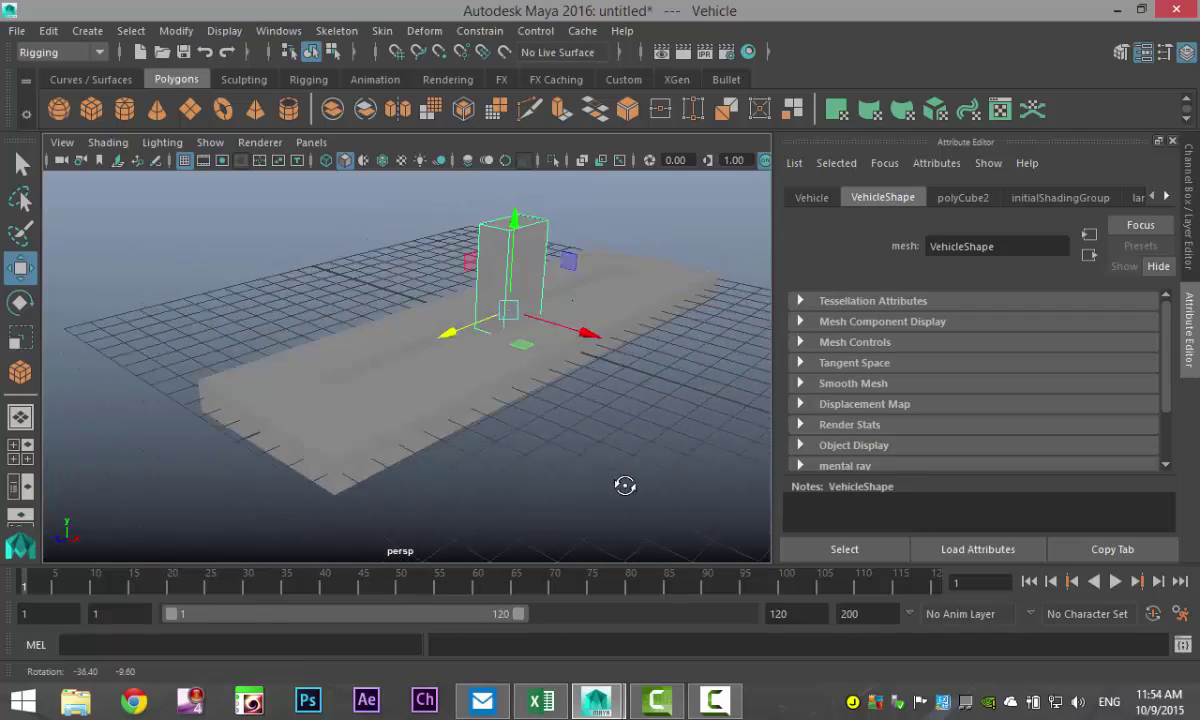
left_click_drag(617, 486, 612, 455, "alt")
left_click_drag(594, 374, 522, 340)
key("ctrl+z")
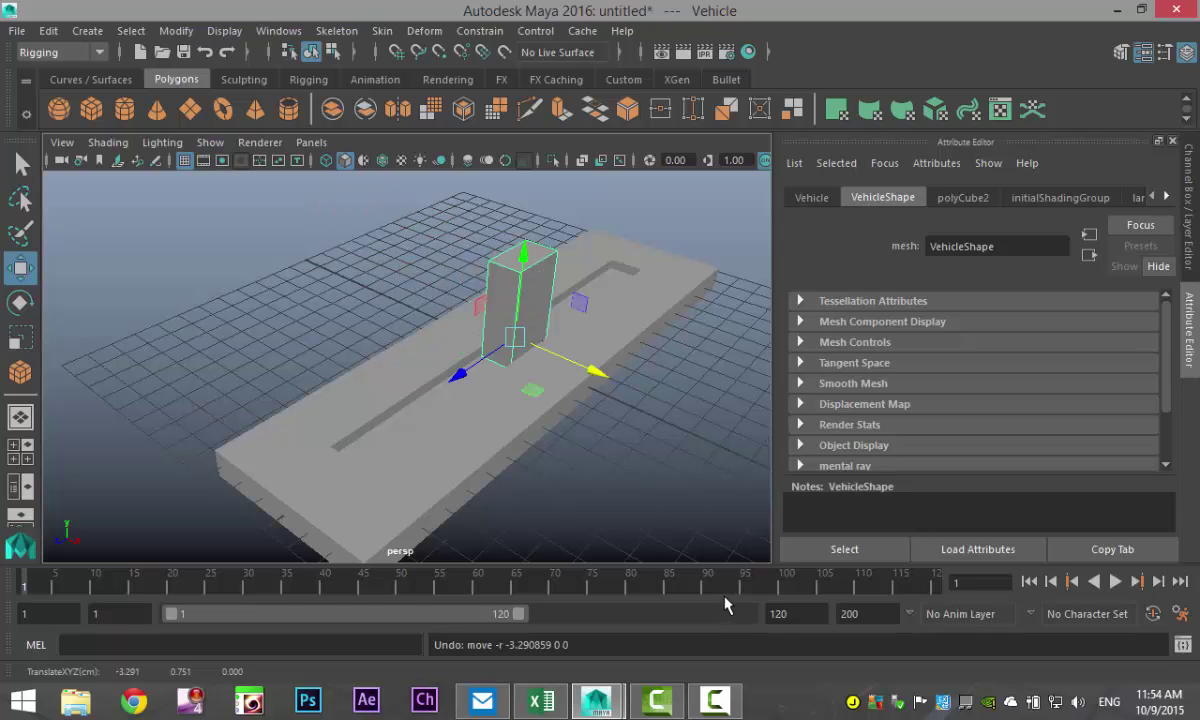
- In the Outliner, select the Base object and then the Vehicle object
mouse_move(603, 463)
left_mouse_down("alt")
mouse_move(656, 440)
mouse_move(589, 455)
left_mouse_up("alt")
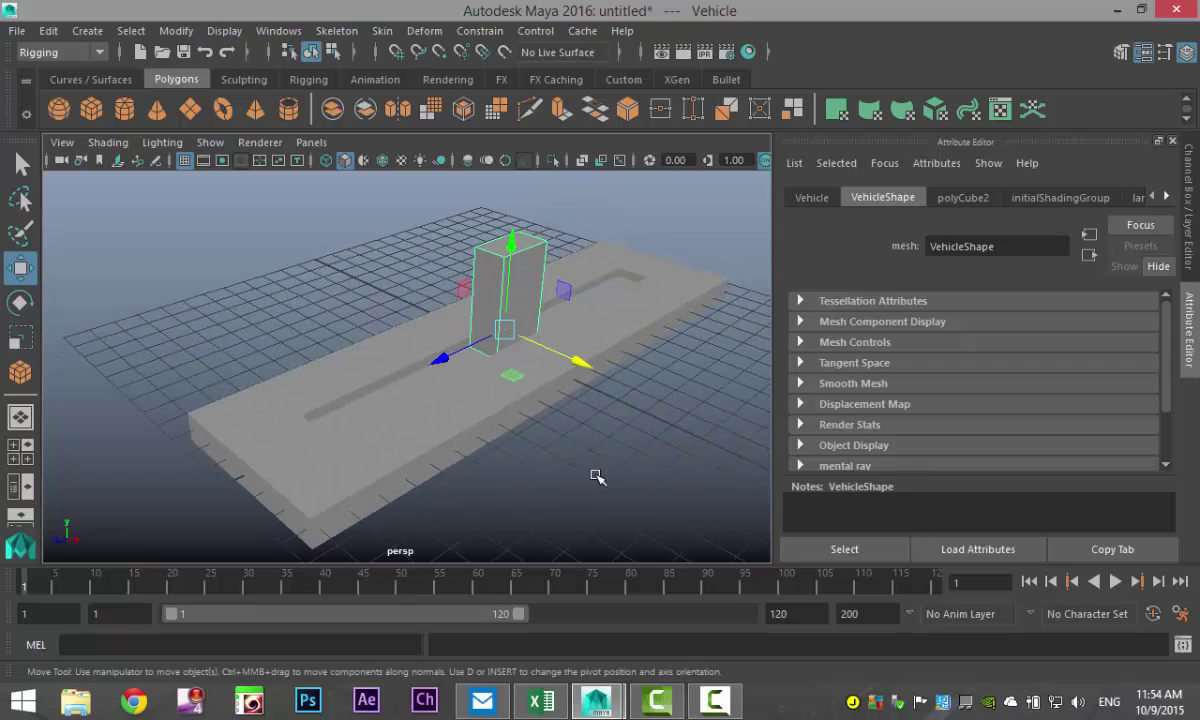
right_click_drag(595, 477, 560, 450, "alt")
left_click_drag(560, 450, 555, 483, "alt")
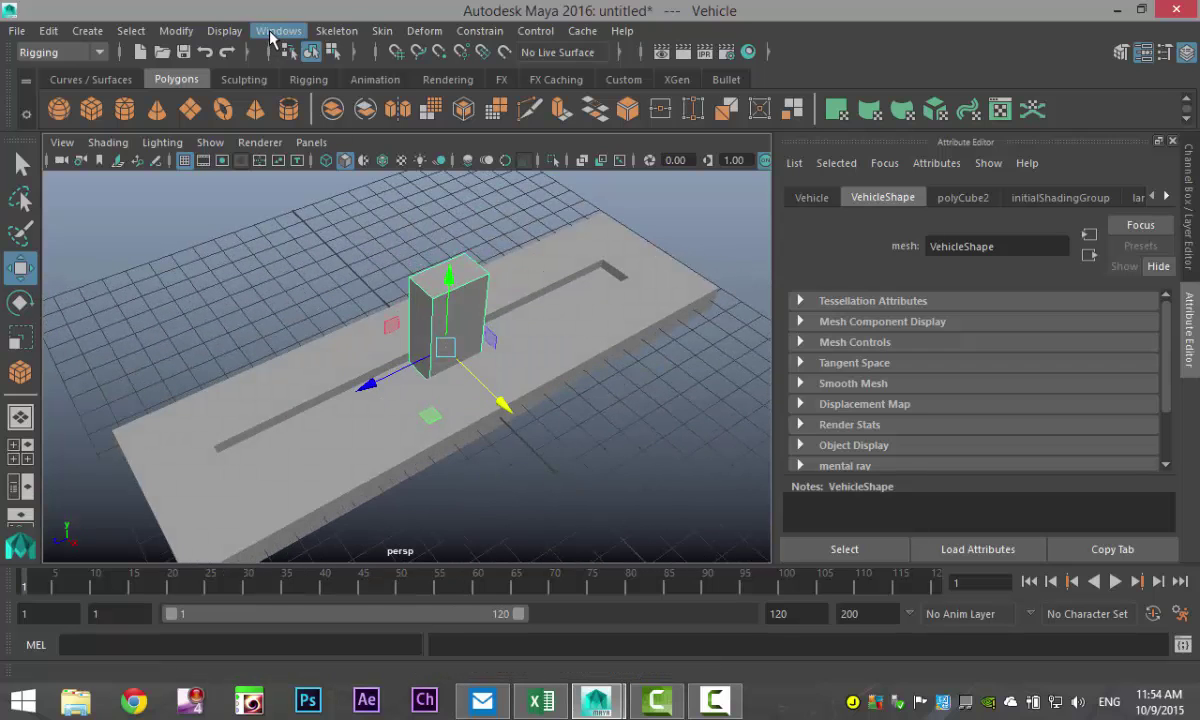
left_click(270, 31)
left_click(300, 193)
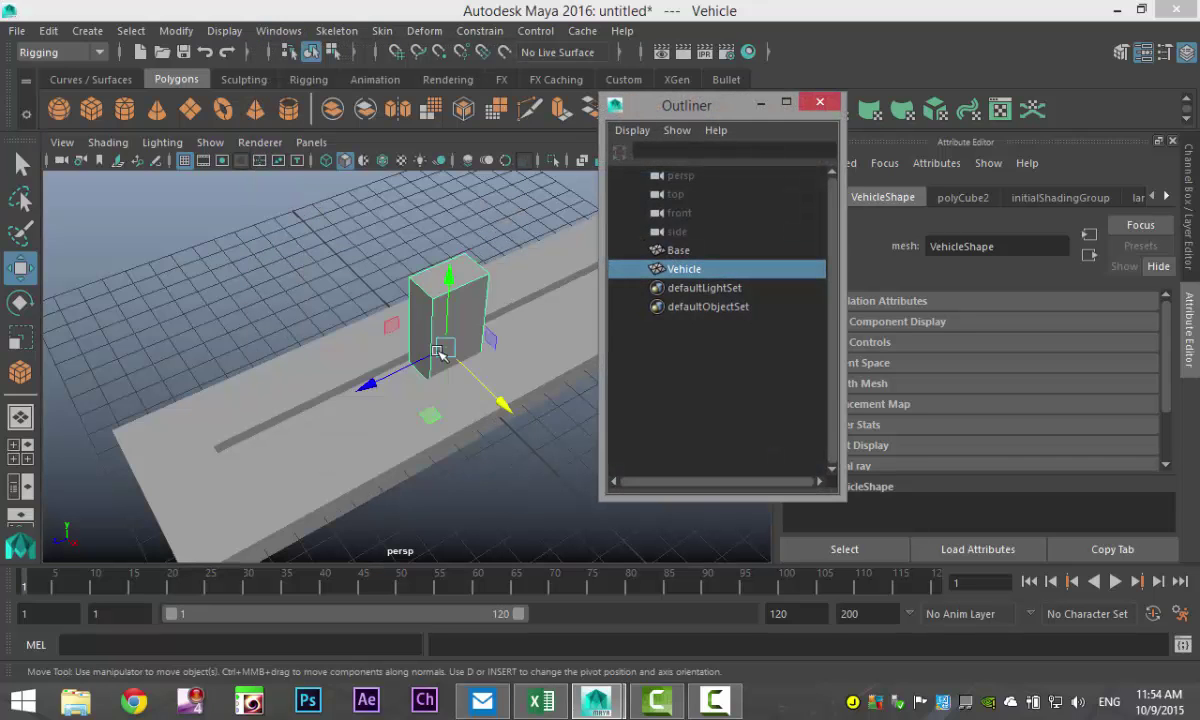
left_click(686, 253)
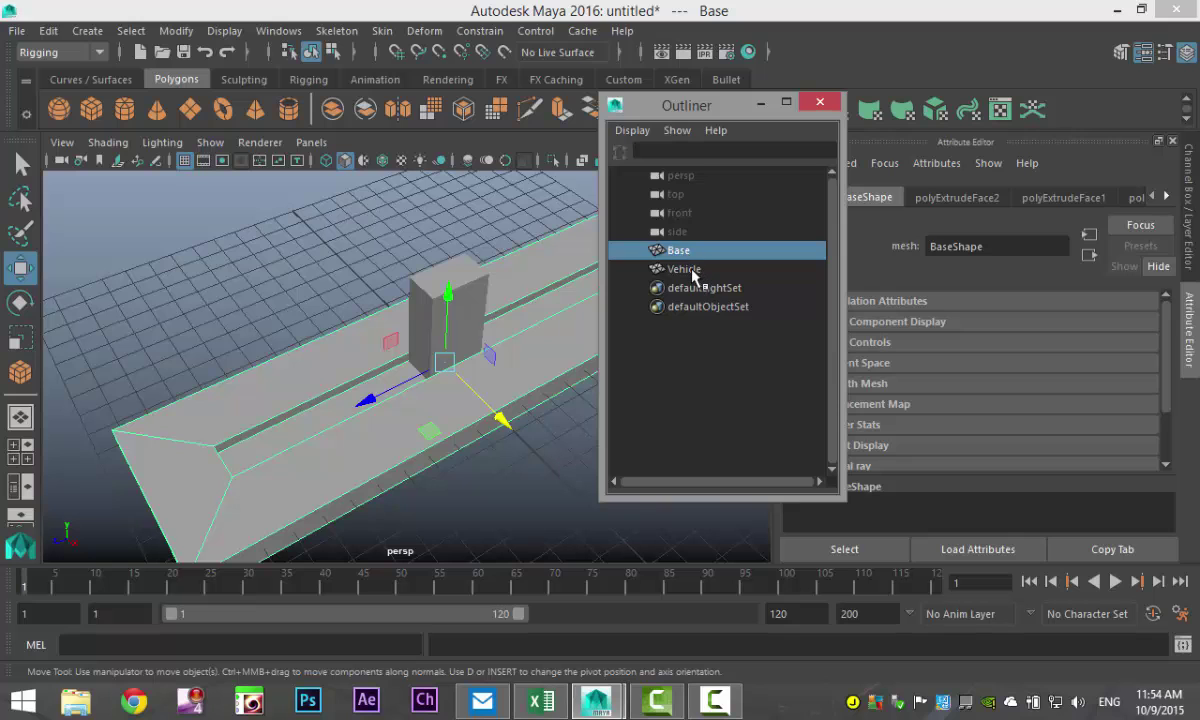
left_click(692, 272)
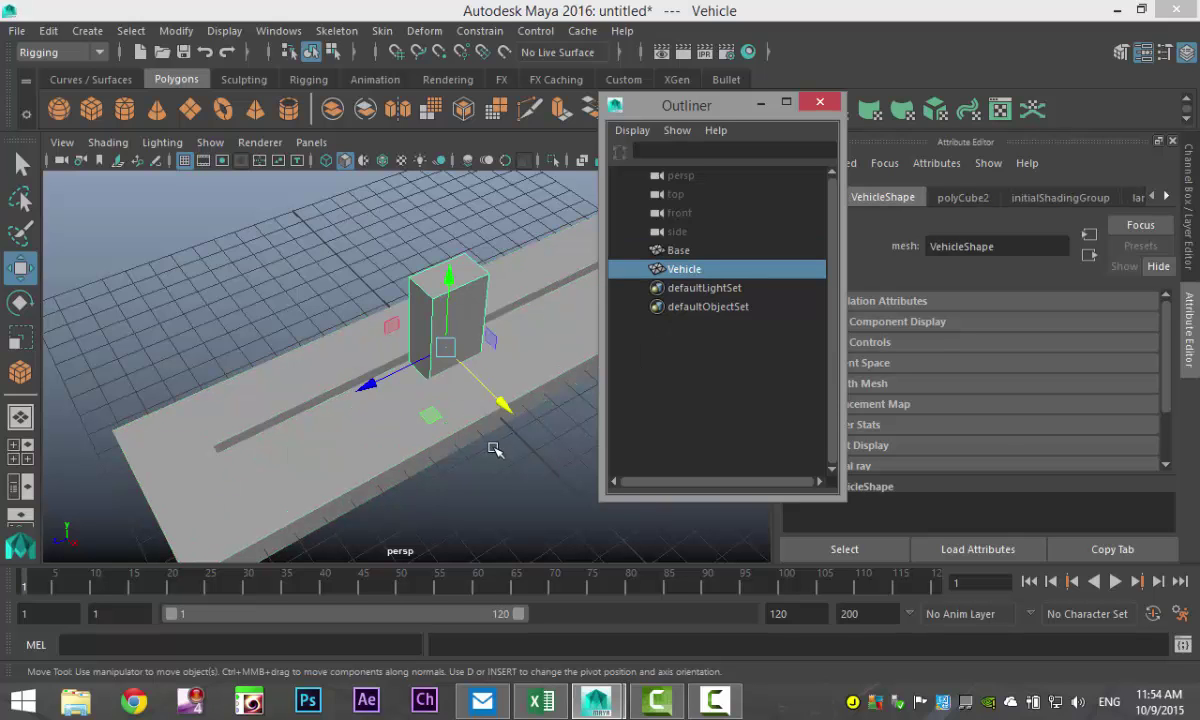
- Orbit and pan the view, then minimize the Outliner window
mouse_move(495, 453)
left_mouse_down("alt")
mouse_move(501, 442)
mouse_move(549, 463)
mouse_move(469, 455)
mouse_move(436, 475)
left_mouse_up("alt")
middle_click_drag(436, 474, 469, 487, "alt")
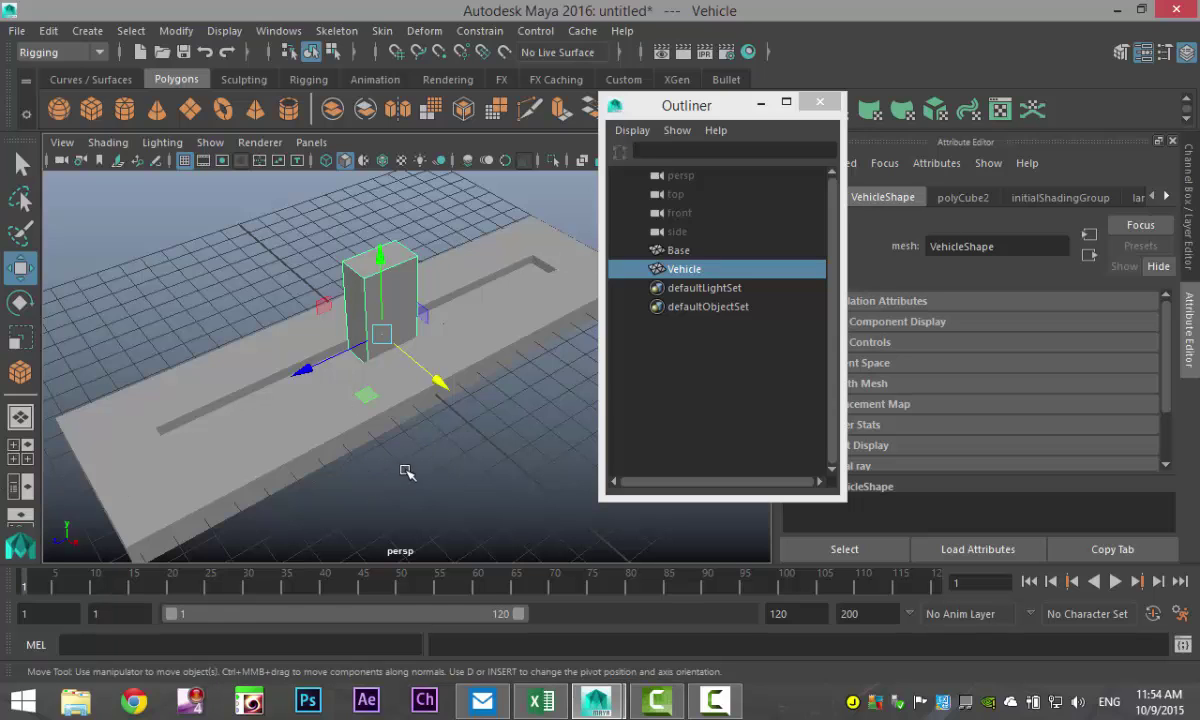
left_click(761, 102)
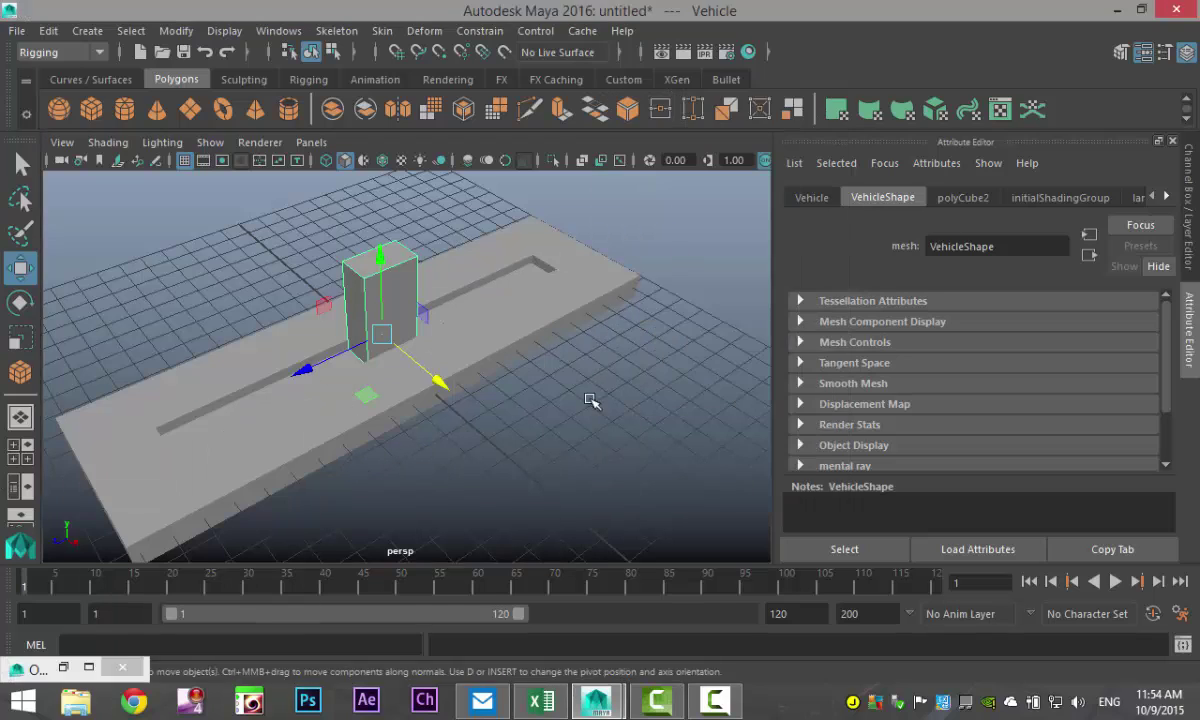
scroll(590, 408, "down", 3)
scroll(590, 408, "up", 2)
mouse_move(583, 427)
left_mouse_down("alt")
mouse_move(632, 407)
mouse_move(520, 450)
mouse_move(509, 472)
mouse_move(565, 458)
left_mouse_up("alt")
- Create a NURBS circle, enlarge it into a big ring and flatten it into an ellipse
left_click(88, 38)
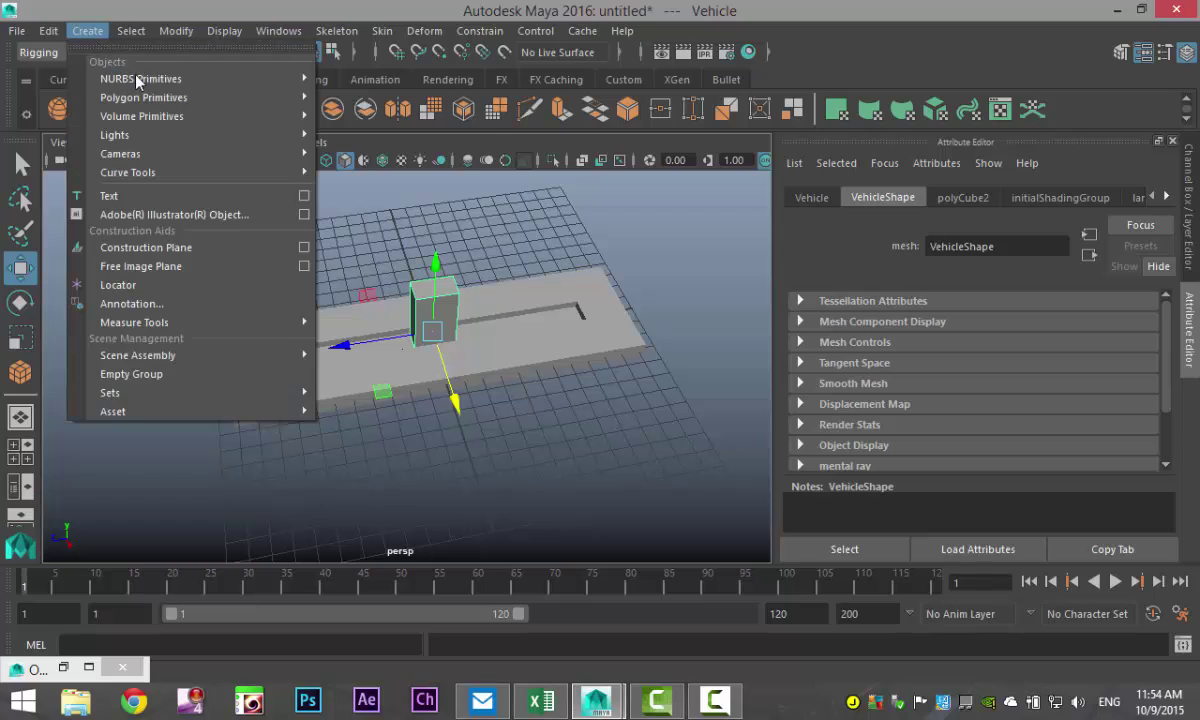
mouse_move(141, 78)
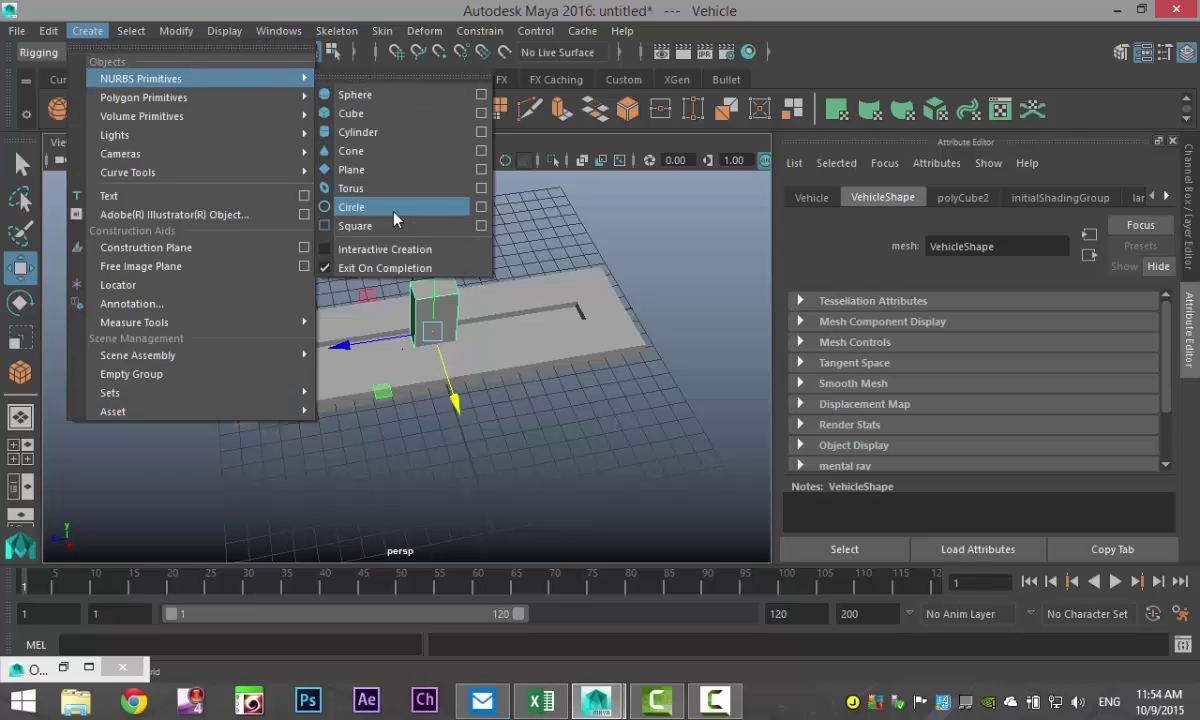
left_click(365, 207)
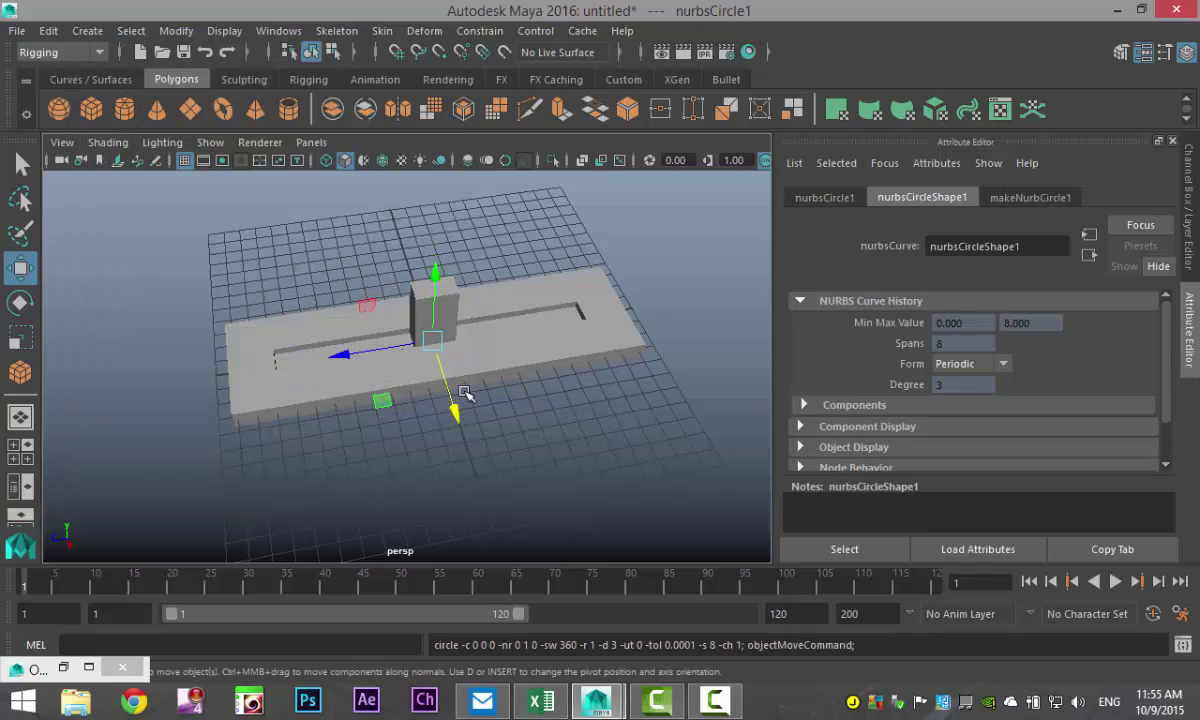
key("r")
left_click_drag(432, 340, 796, 368)
left_click_drag(455, 407, 447, 355)
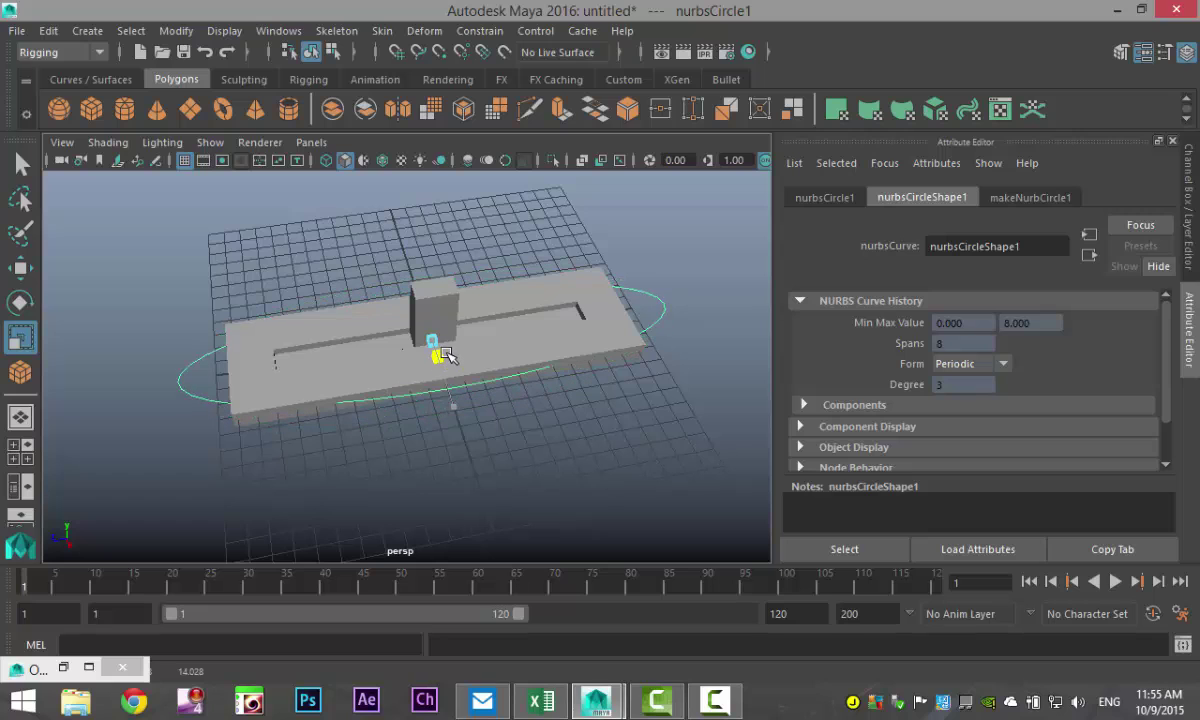
- Shrink the ellipse uniformly so it closely surrounds the vehicle box
key("w")
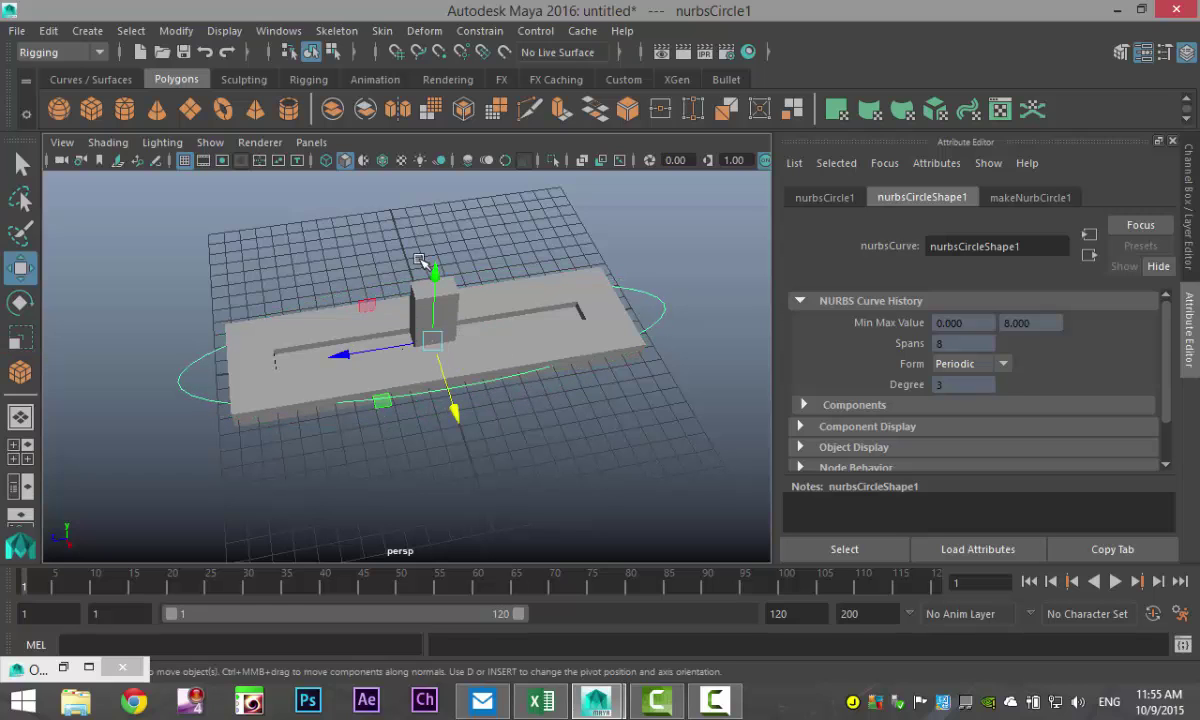
left_click_drag(437, 270, 437, 300, "alt")
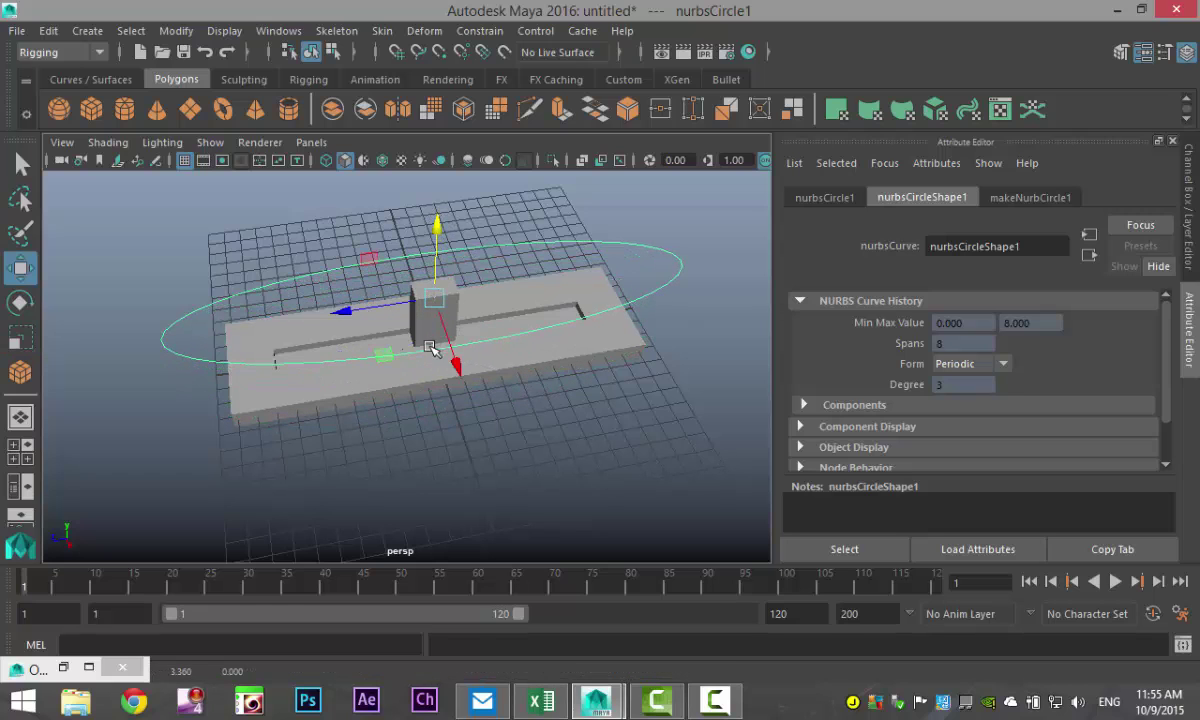
mouse_move(429, 353)
left_mouse_down("alt")
mouse_move(440, 318)
mouse_move(415, 348)
mouse_move(418, 426)
mouse_move(442, 437)
left_mouse_up("alt")
scroll(442, 420, "up", 2)
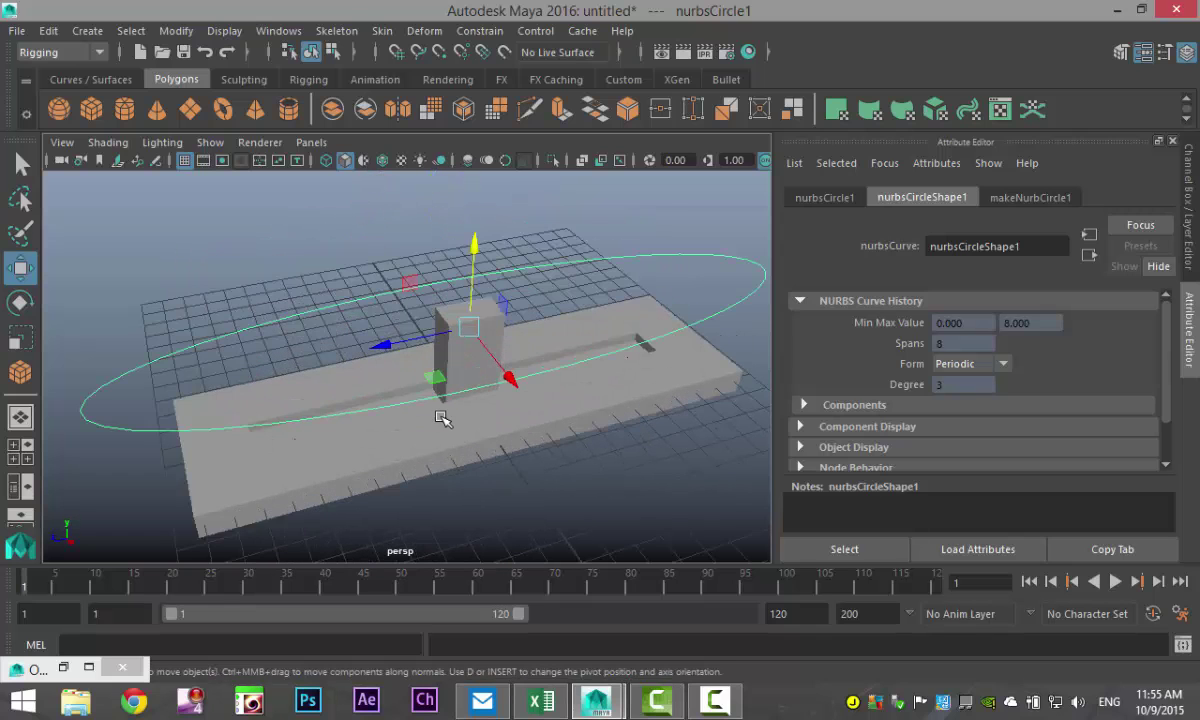
key("r")
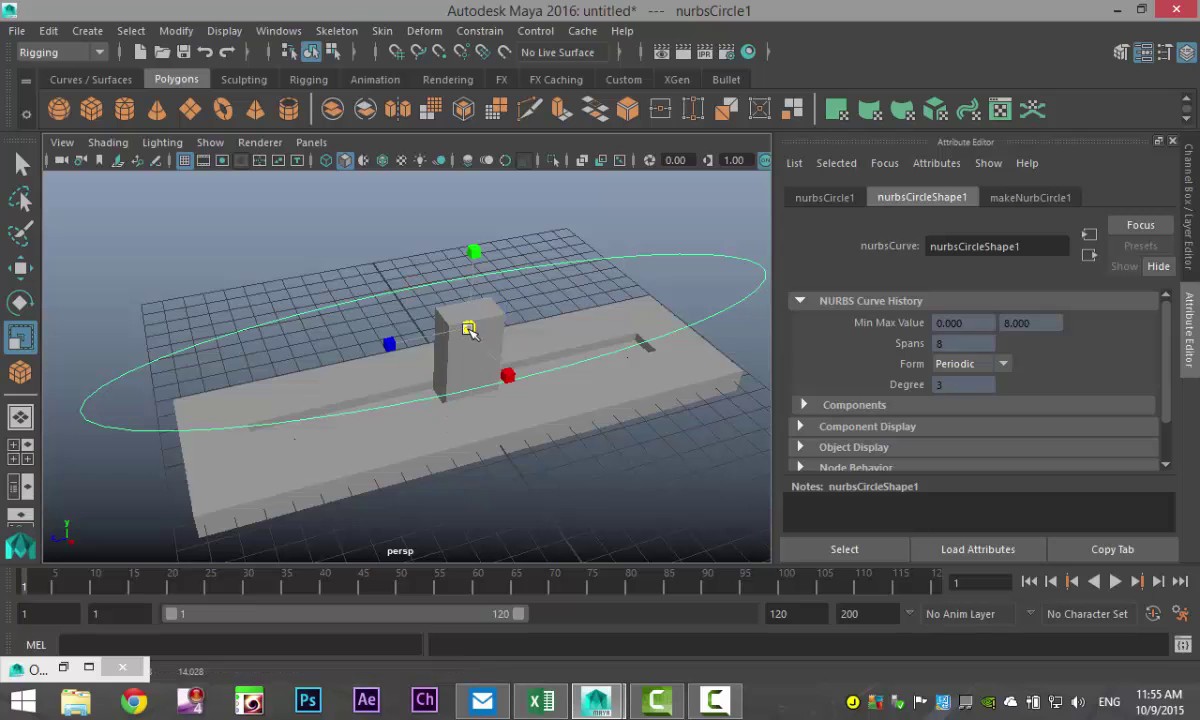
left_click_drag(469, 329, 227, 351)
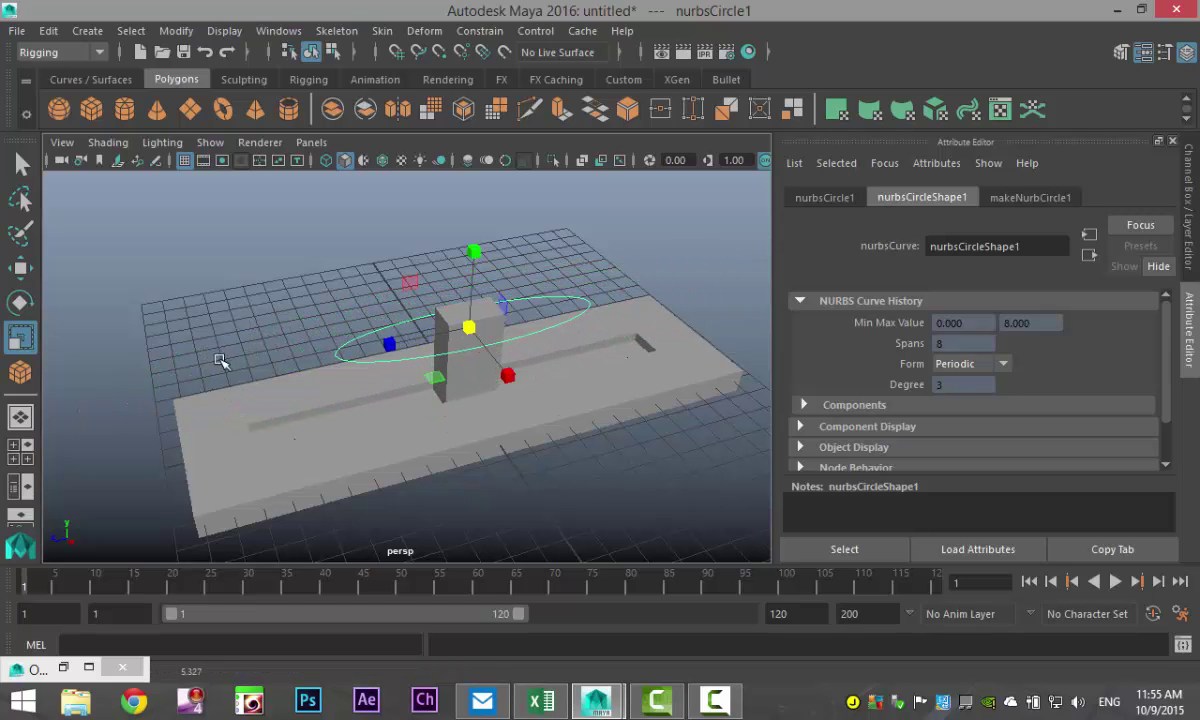
mouse_move(389, 414)
left_mouse_down("alt")
mouse_move(340, 412)
mouse_move(305, 303)
left_mouse_up("alt")
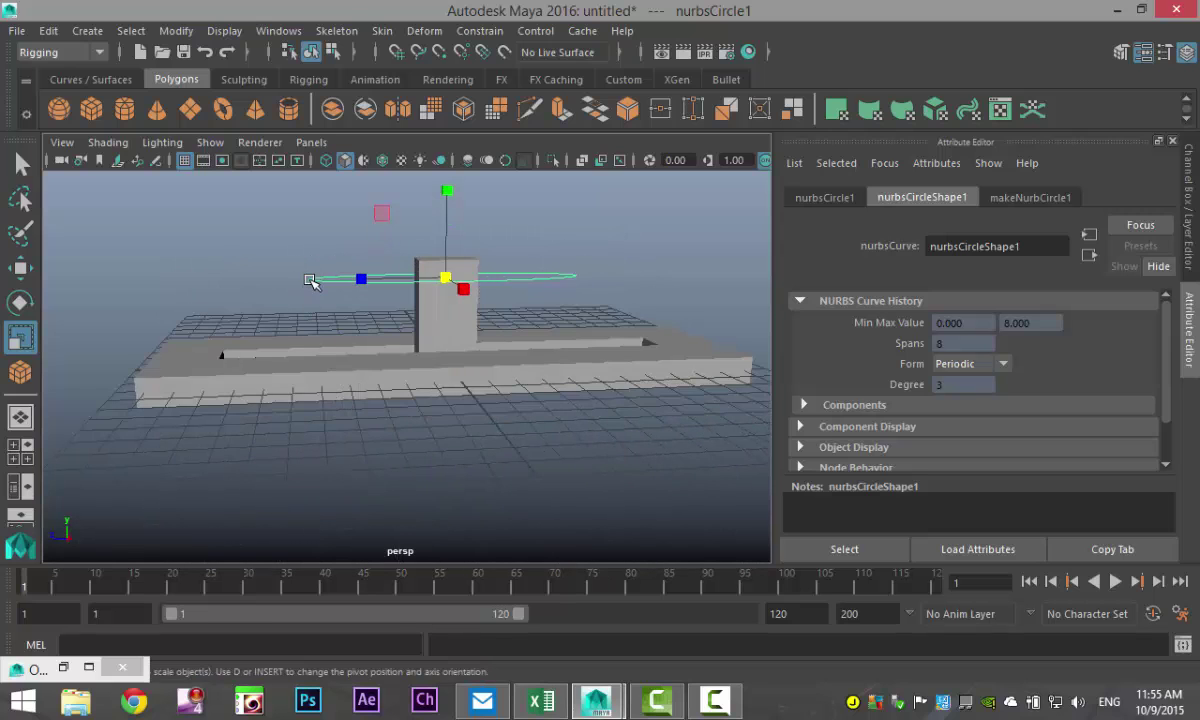
- Show the circle's control vertices and raise a selected CV to bend the curve upward
right_click_drag(310, 281, 215, 215)
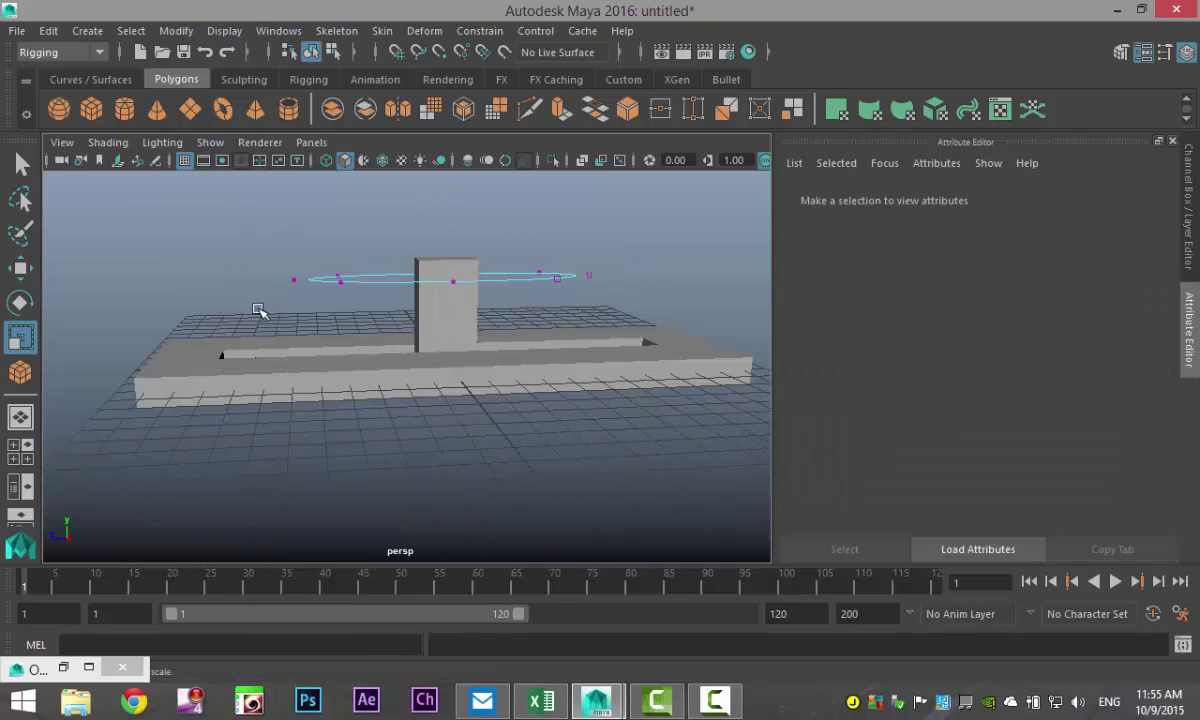
left_click_drag(258, 320, 260, 348, "alt")
left_click(289, 300)
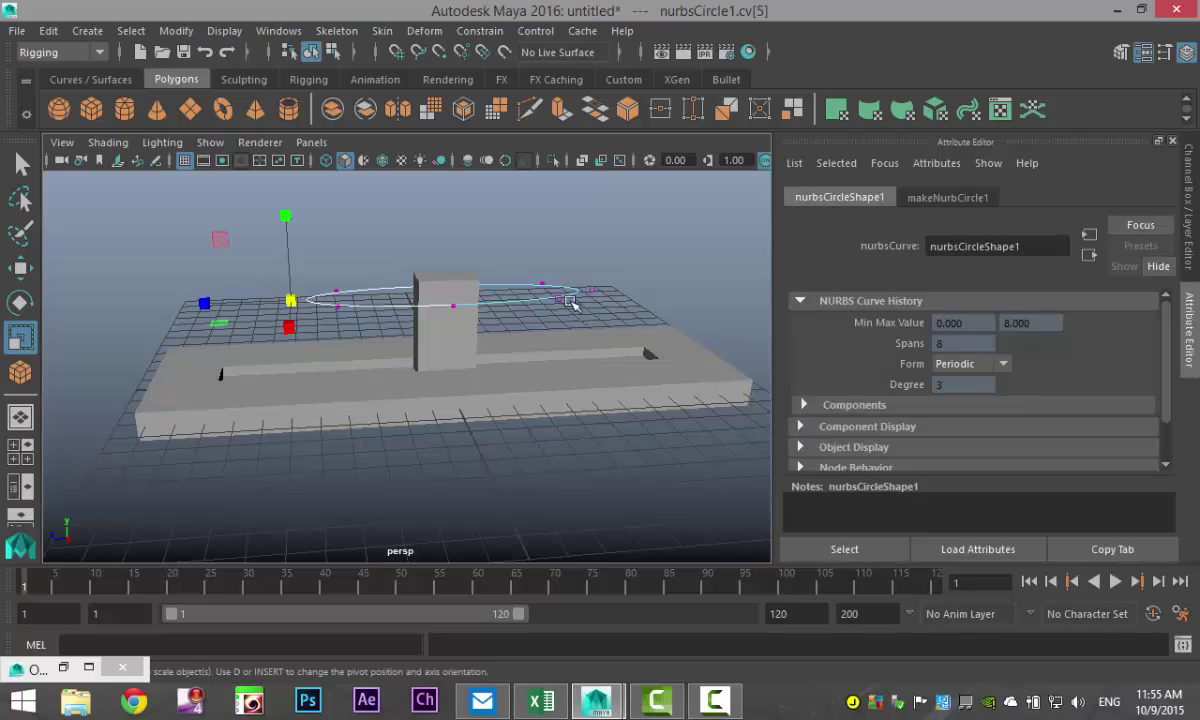
left_click(604, 303)
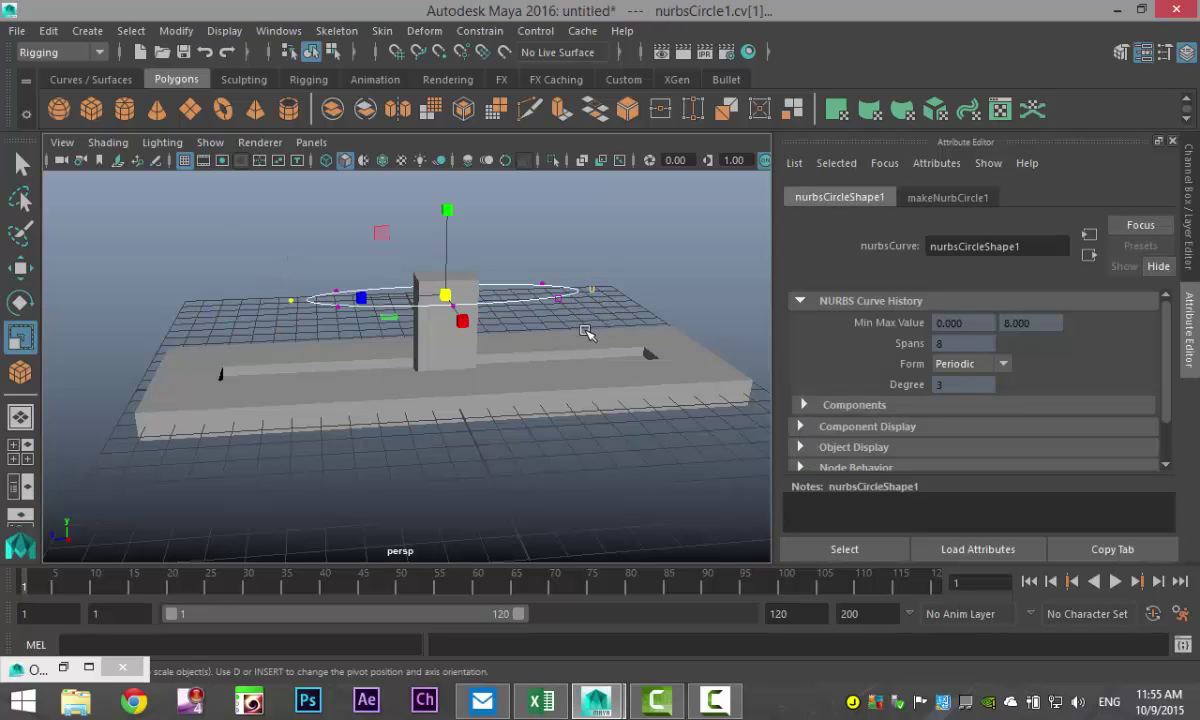
key("w")
left_click_drag(450, 205, 444, 163)
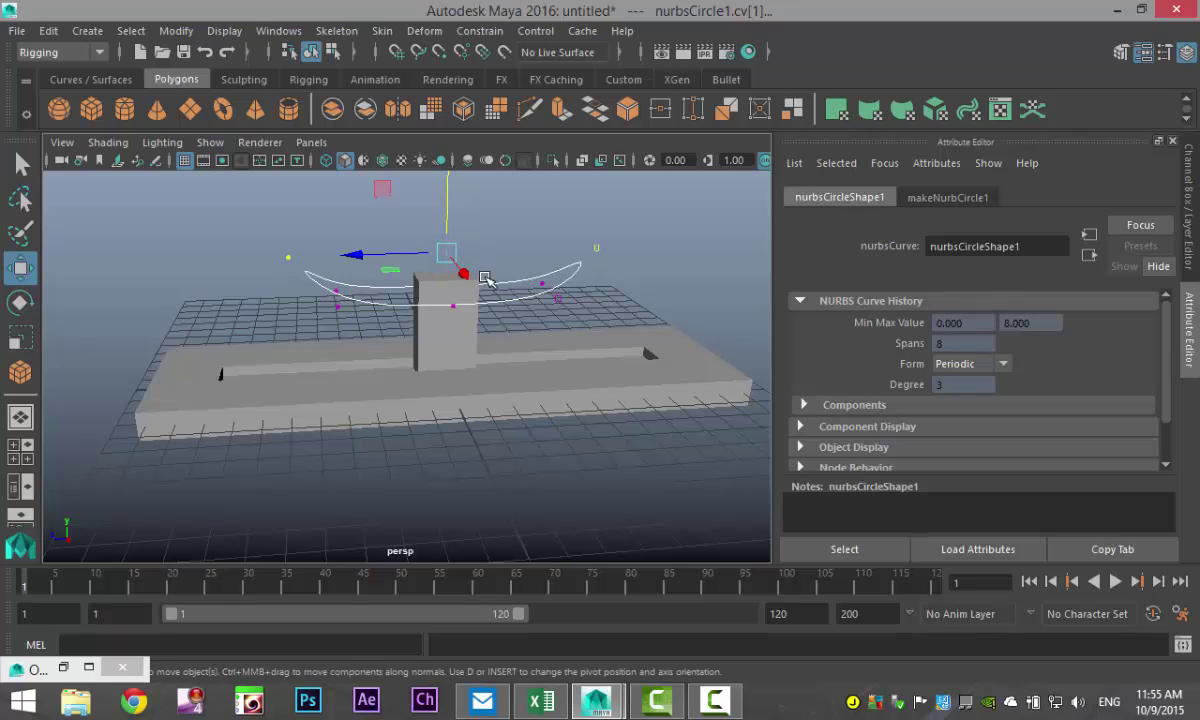
- Scale the selected CVs inward along X, then clear the point selection
key("r")
left_click_drag(350, 250, 400, 260)
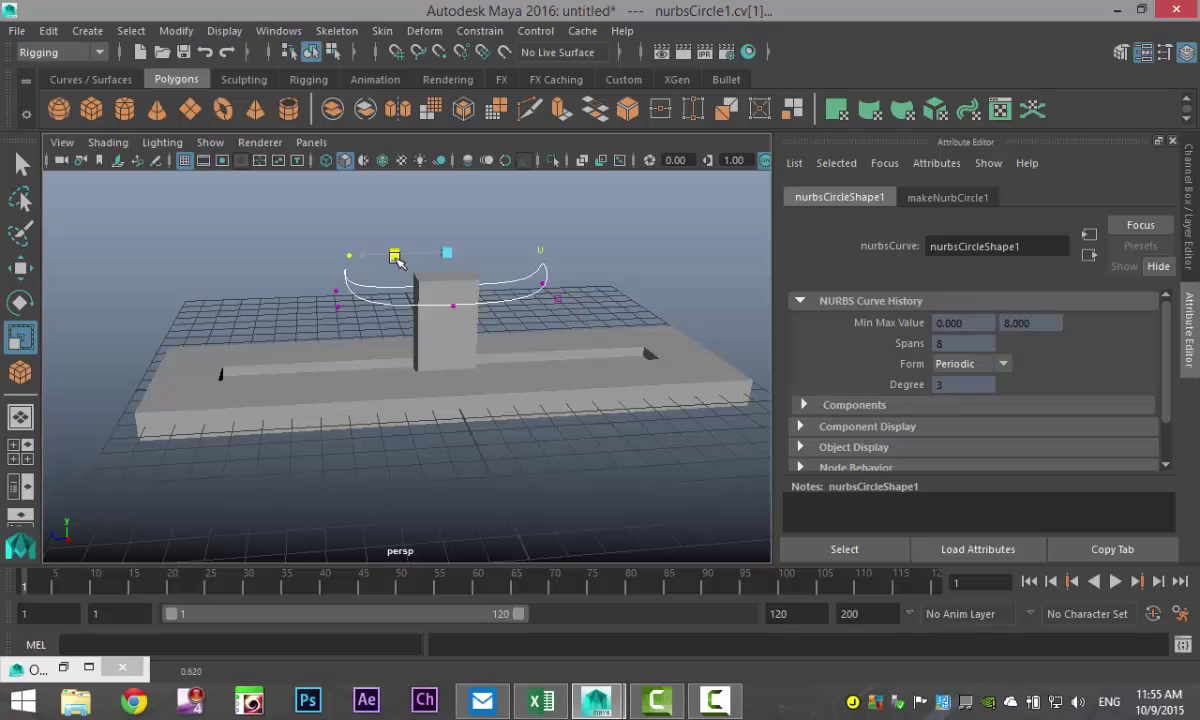
left_click(125, 236)
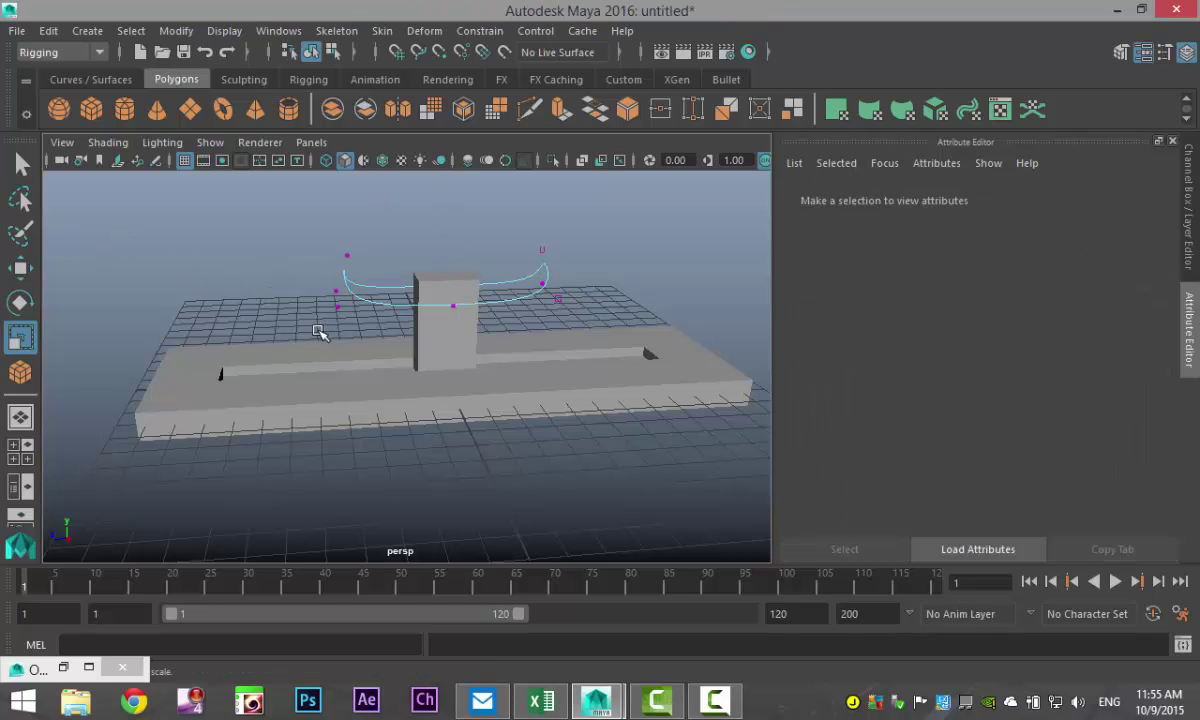
left_click_drag(364, 375, 390, 407, "alt")
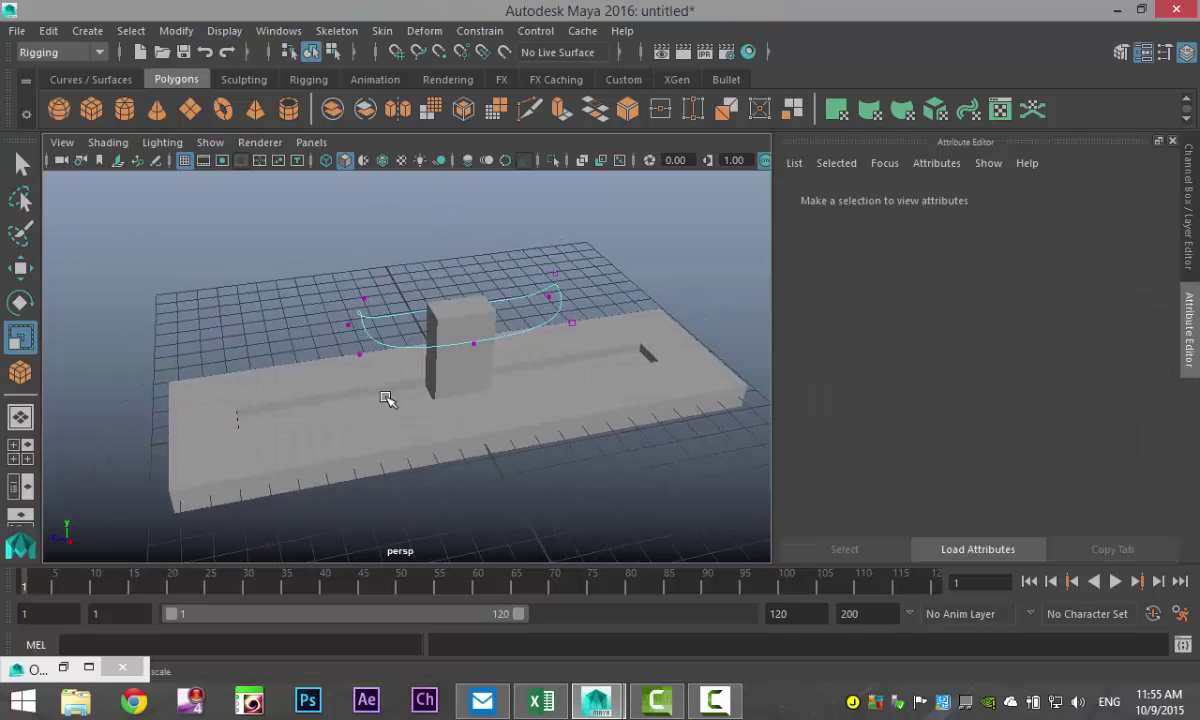
scroll(390, 407, "up", 3)
scroll(375, 415, "down", 2)
scroll(375, 415, "up", 2)
left_click_drag(469, 444, 570, 489, "alt")
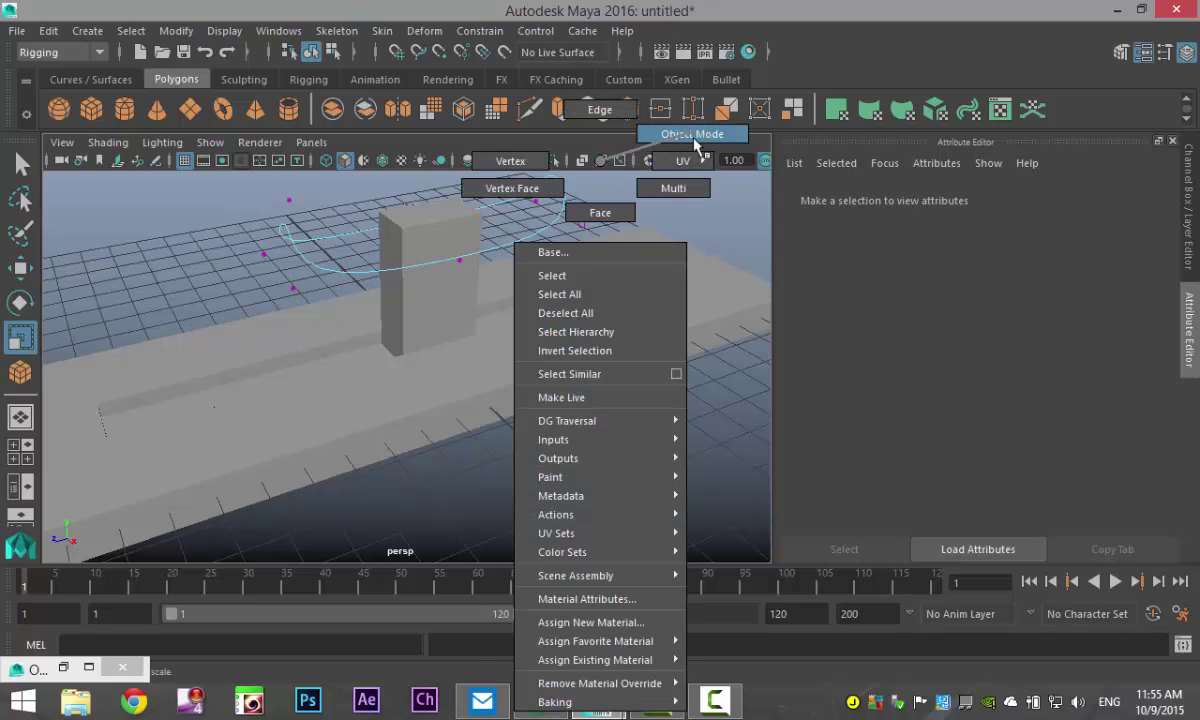
- Switch the curve back to Object Mode and orbit the scene to inspect it
right_click_drag(603, 200, 680, 135)
scroll(654, 423, "down", 5)
scroll(646, 423, "up", 5)
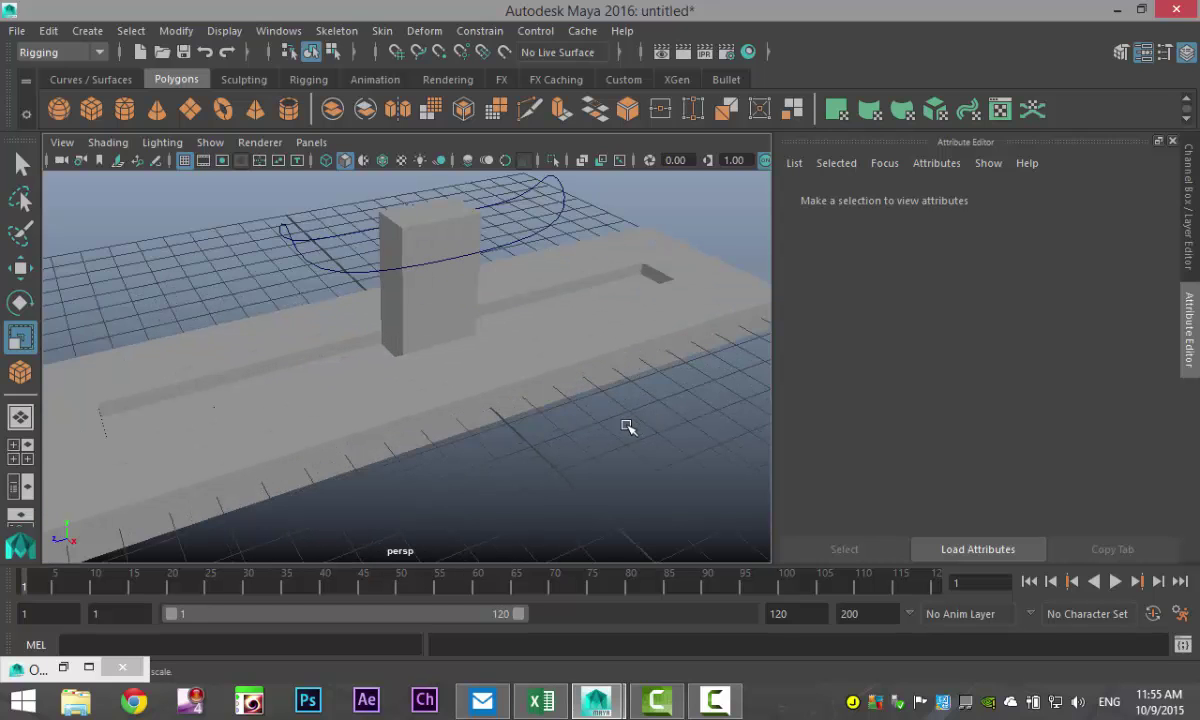
left_click_drag(622, 430, 622, 437, "alt")
middle_click_drag(622, 437, 609, 437, "alt")
left_click_drag(609, 437, 608, 484, "alt")
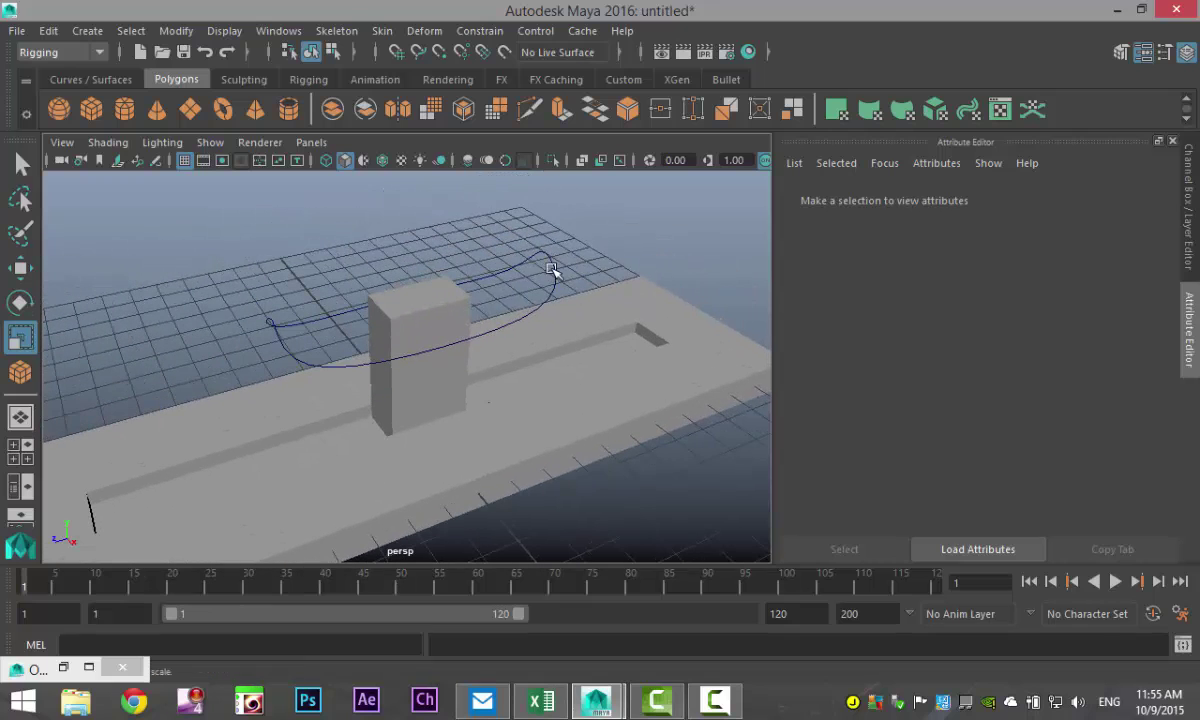
- Select the NURBS circle control and delete its construction history
left_click(549, 267)
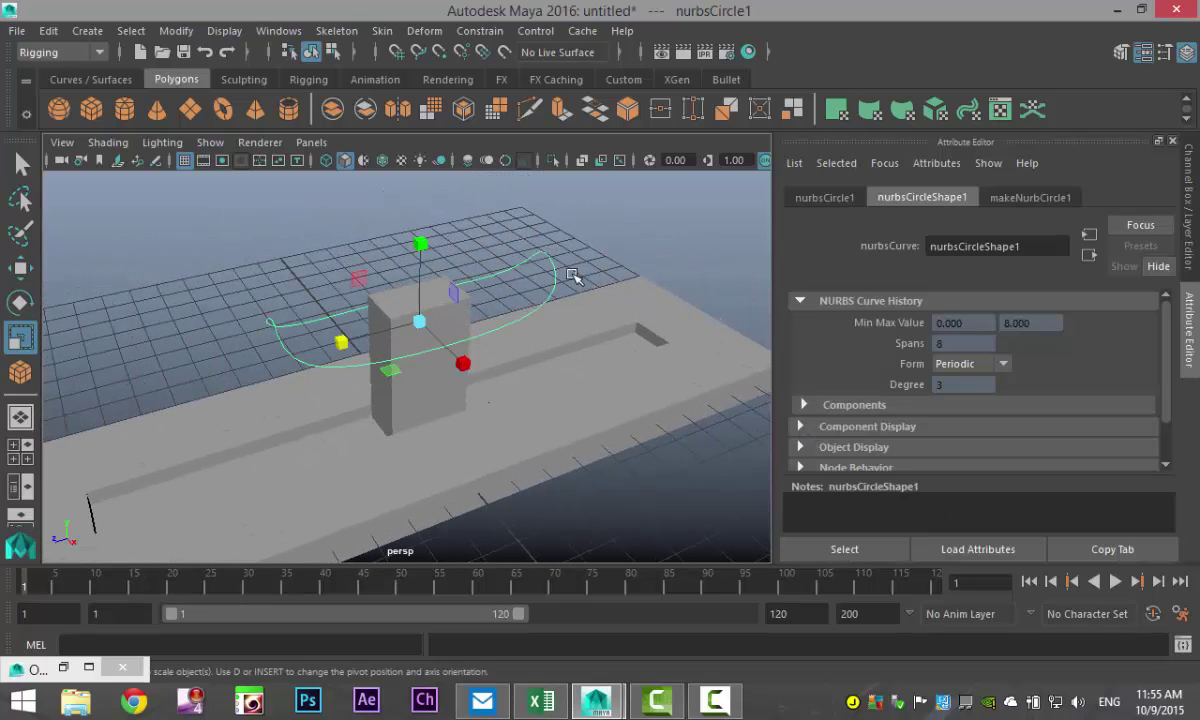
left_click(48, 31)
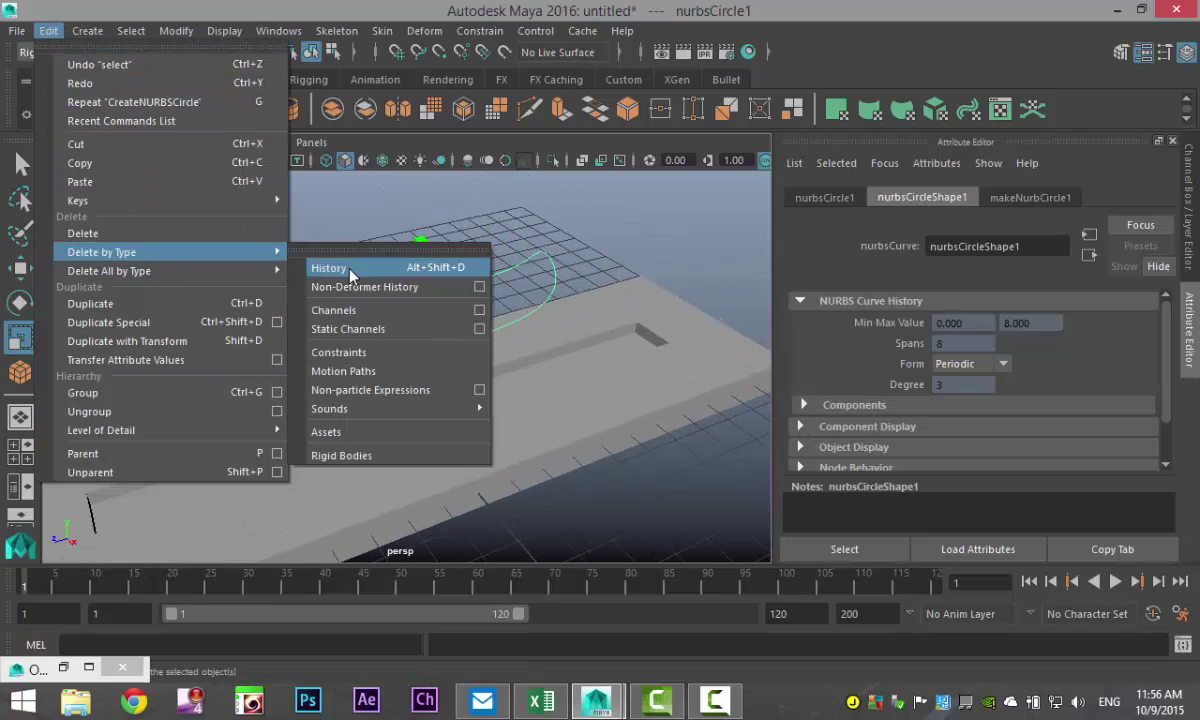
left_click(327, 251)
- Freeze the circle control's transformations
left_click(176, 31)
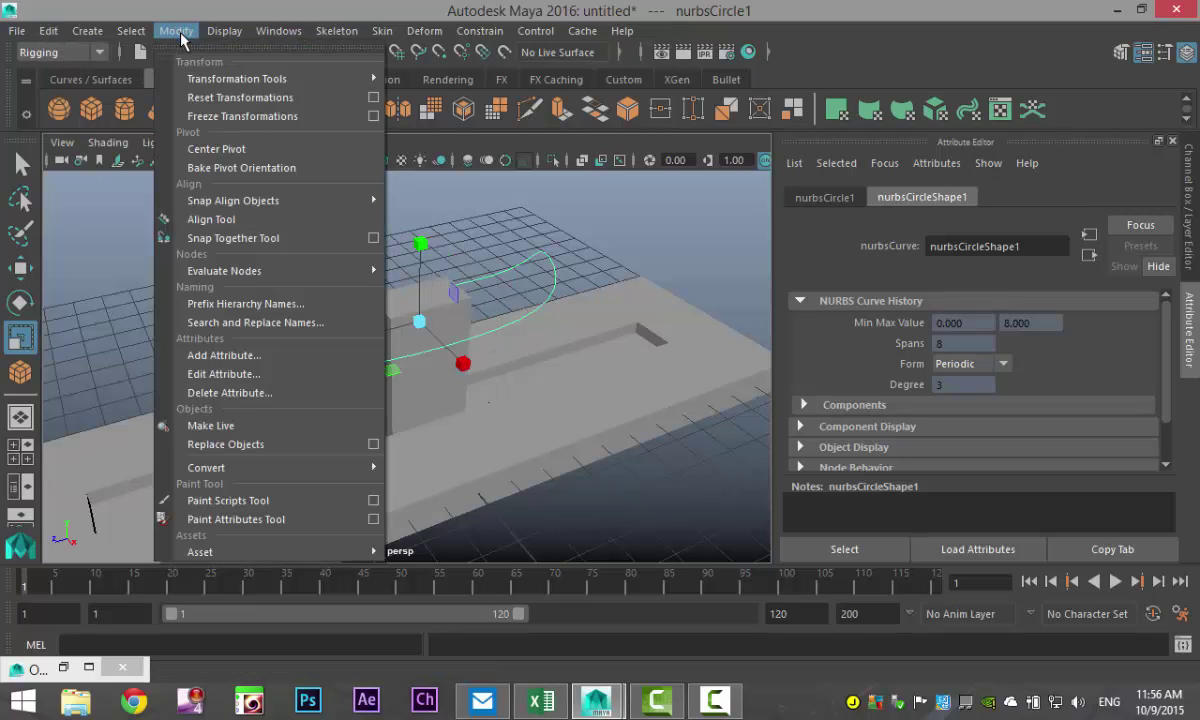
left_click(291, 116)
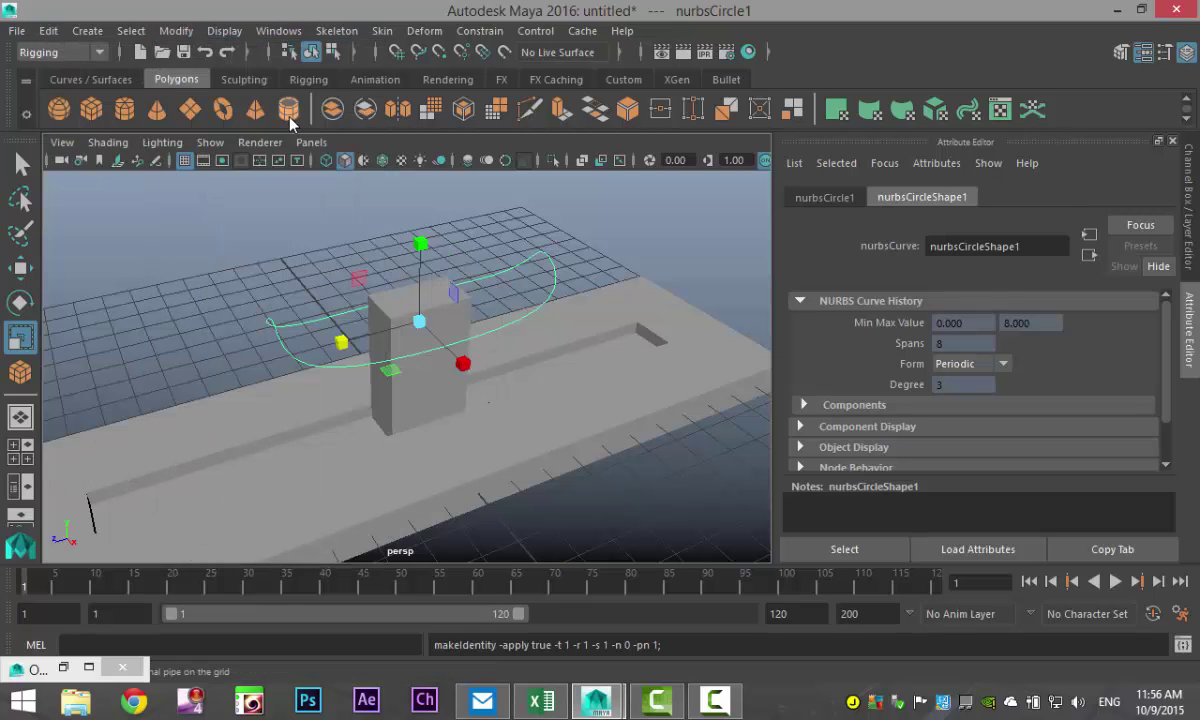
mouse_move(562, 394)
left_mouse_down("alt")
mouse_move(588, 418)
mouse_move(613, 413)
left_mouse_up("alt")
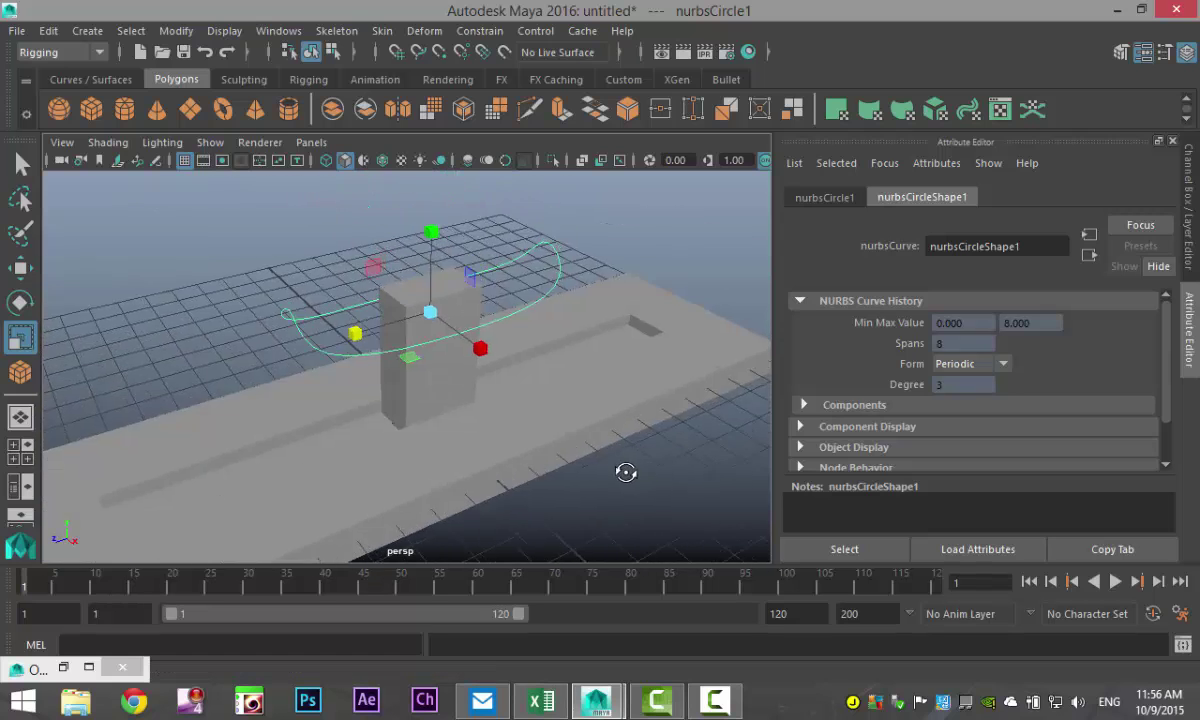
left_click_drag(622, 470, 619, 506, "alt")
middle_click_drag(619, 506, 634, 421, "alt")
mouse_move(634, 421)
left_mouse_down("alt")
mouse_move(635, 434)
mouse_move(579, 394)
mouse_move(597, 420)
mouse_move(595, 498)
left_mouse_up("alt")
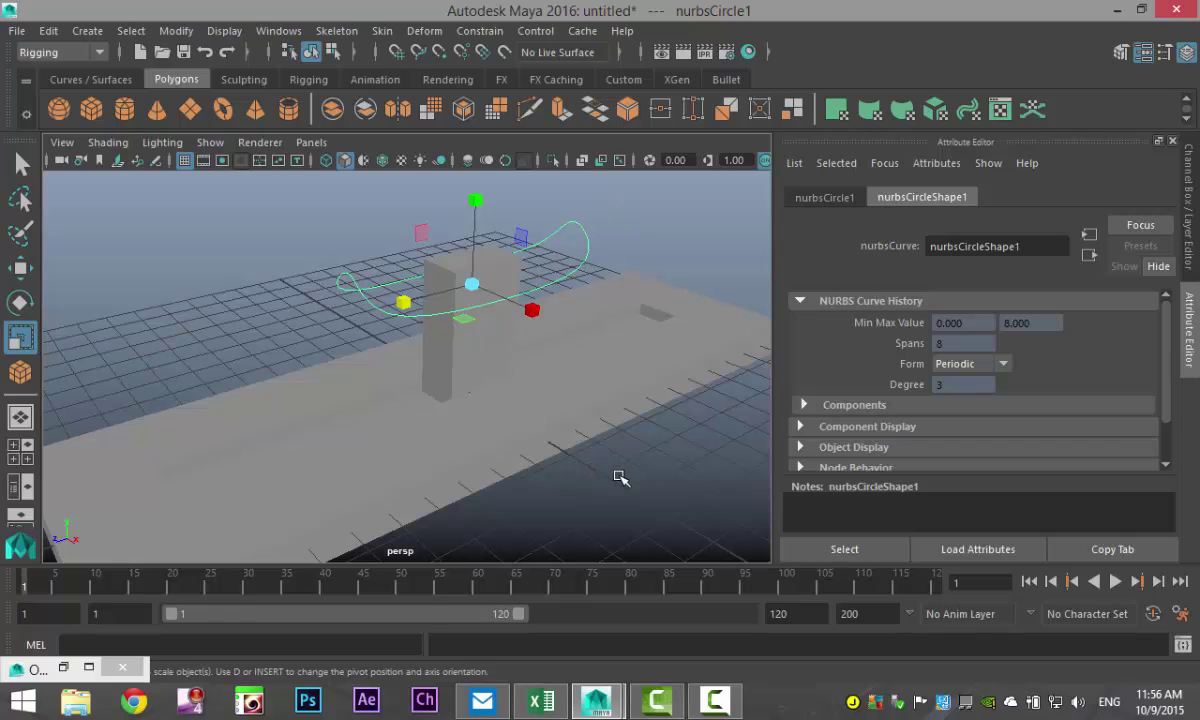
- Reselect nurbsCircle1, reopen the Outliner off to the side, and add Vehicle to the selection
left_click(628, 238)
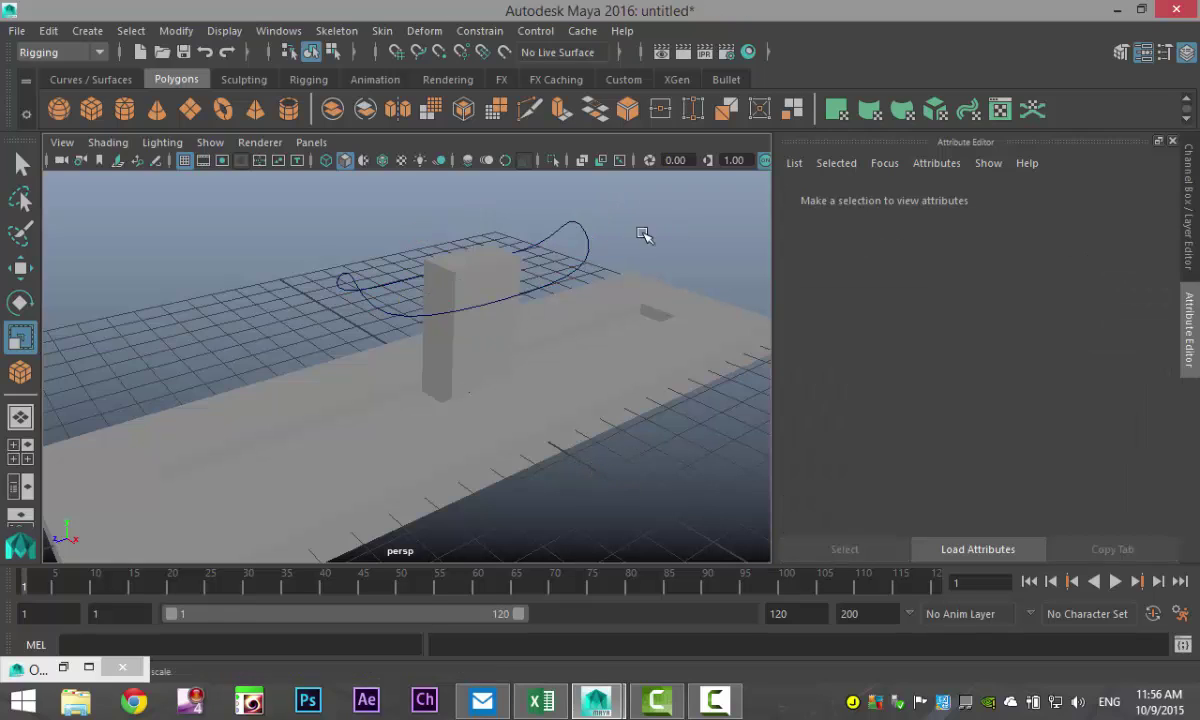
left_click(580, 225)
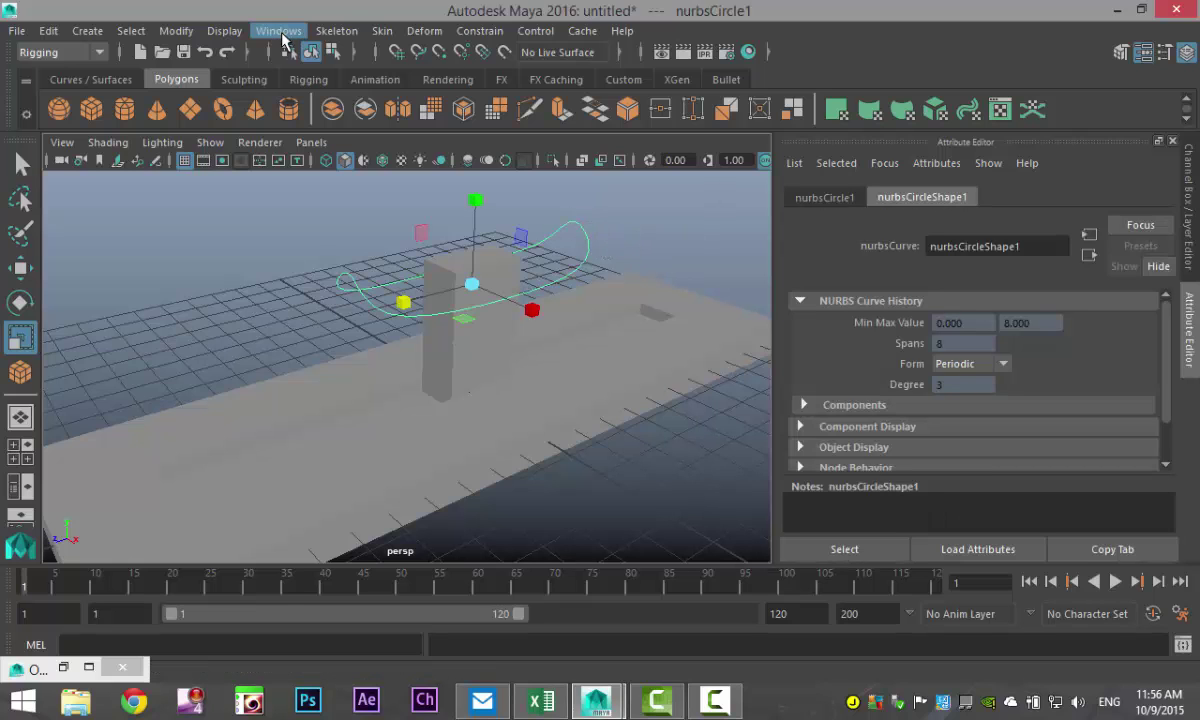
left_click(278, 31)
left_click(305, 196)
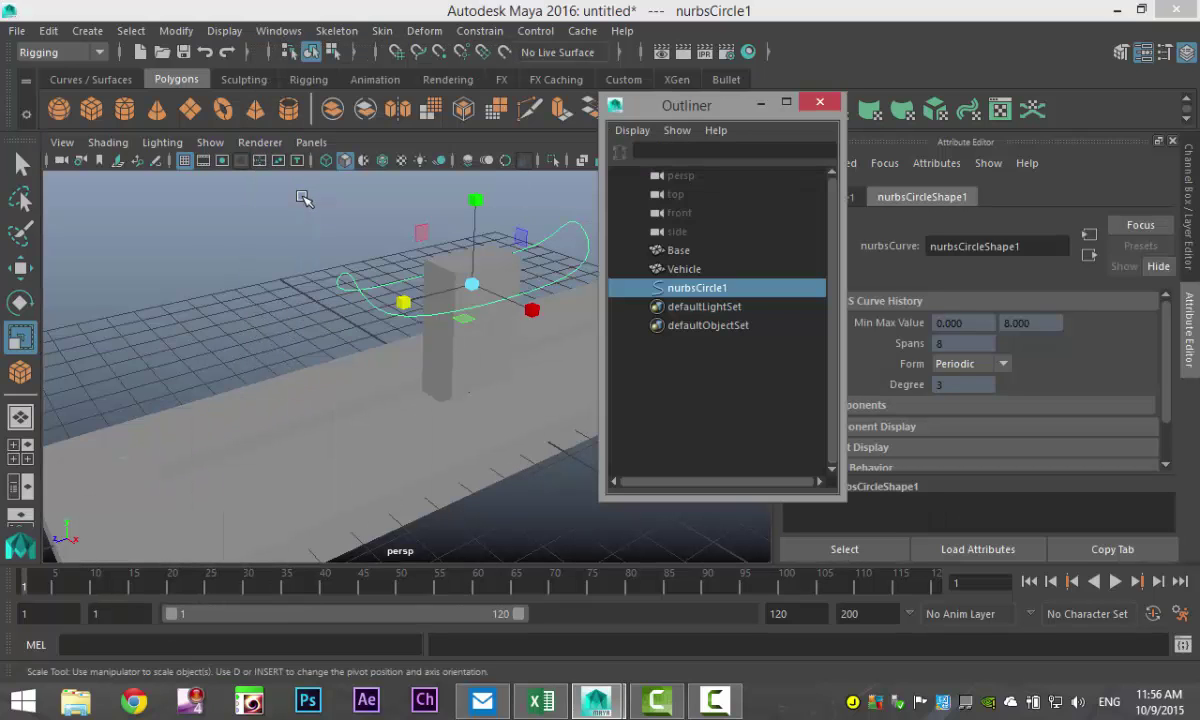
left_click_drag(731, 113, 955, 206)
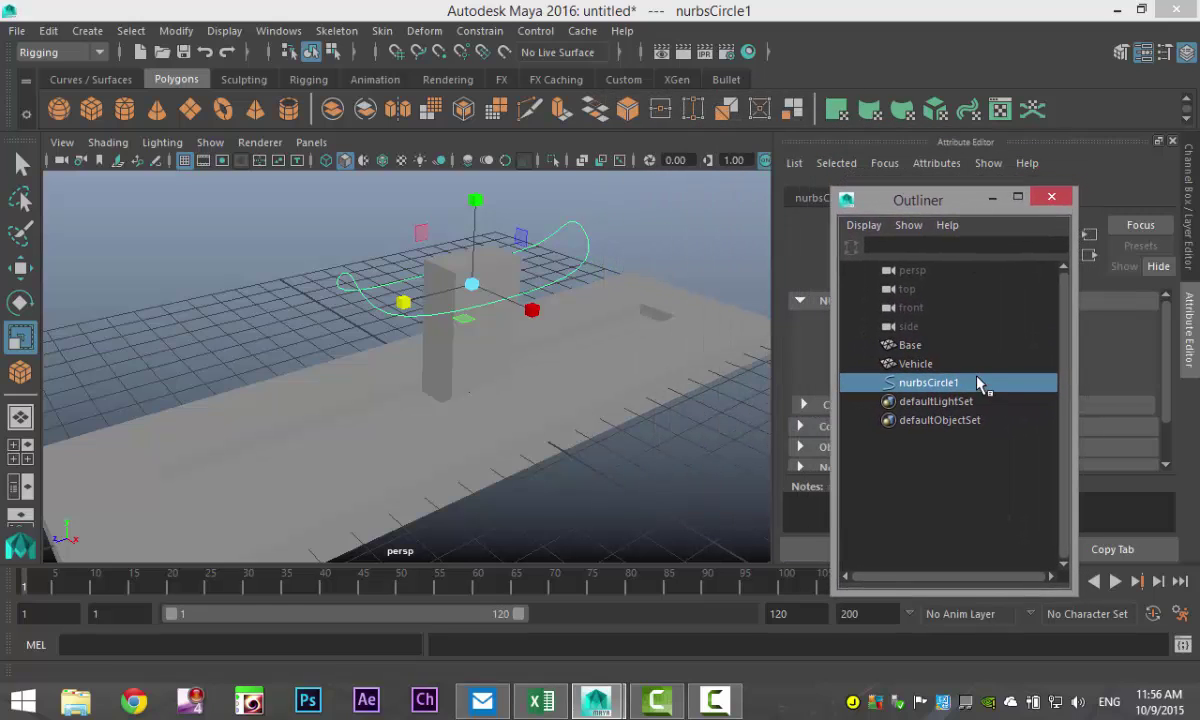
middle_click_drag(960, 370, 925, 368)
left_click(925, 368)
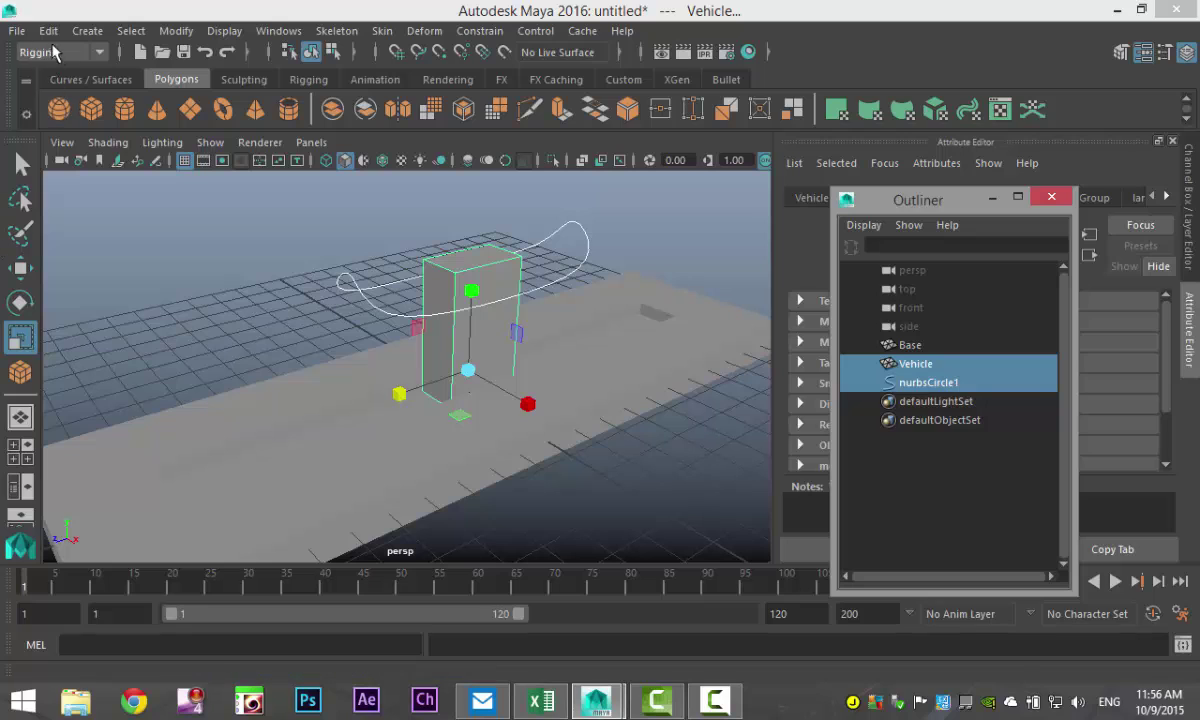
- Apply a reset point constraint with Maintain offset and Z-only, then close its options
left_click(490, 38)
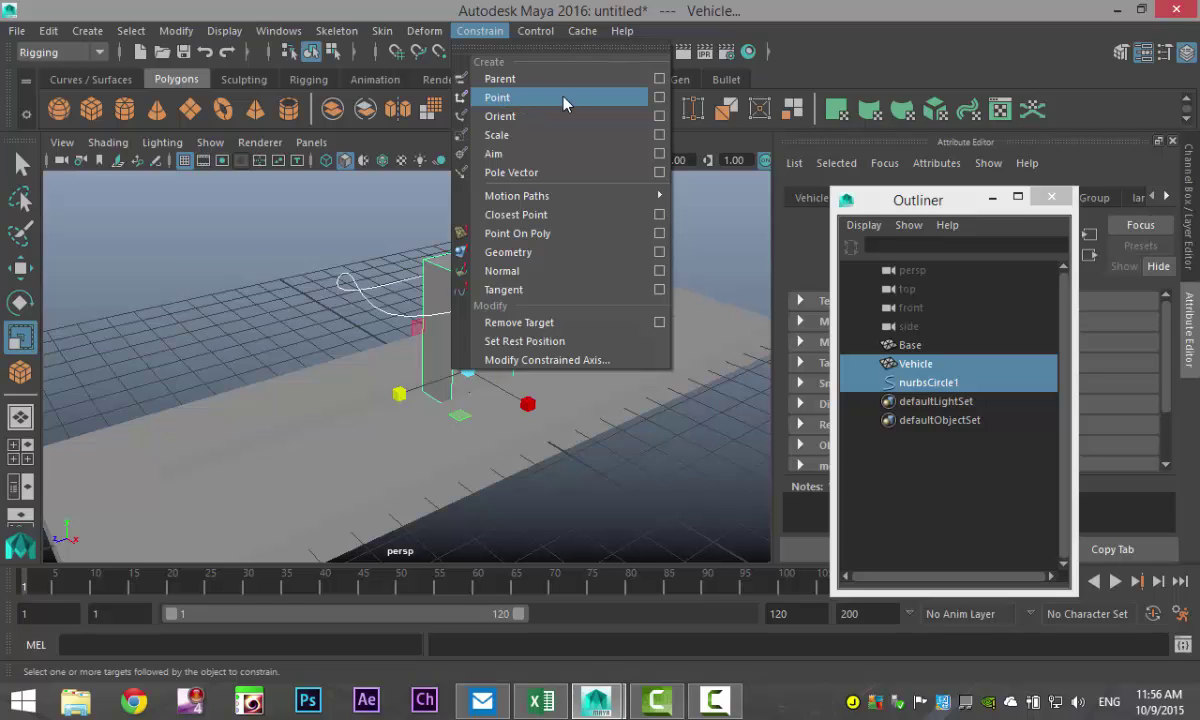
left_click(660, 99)
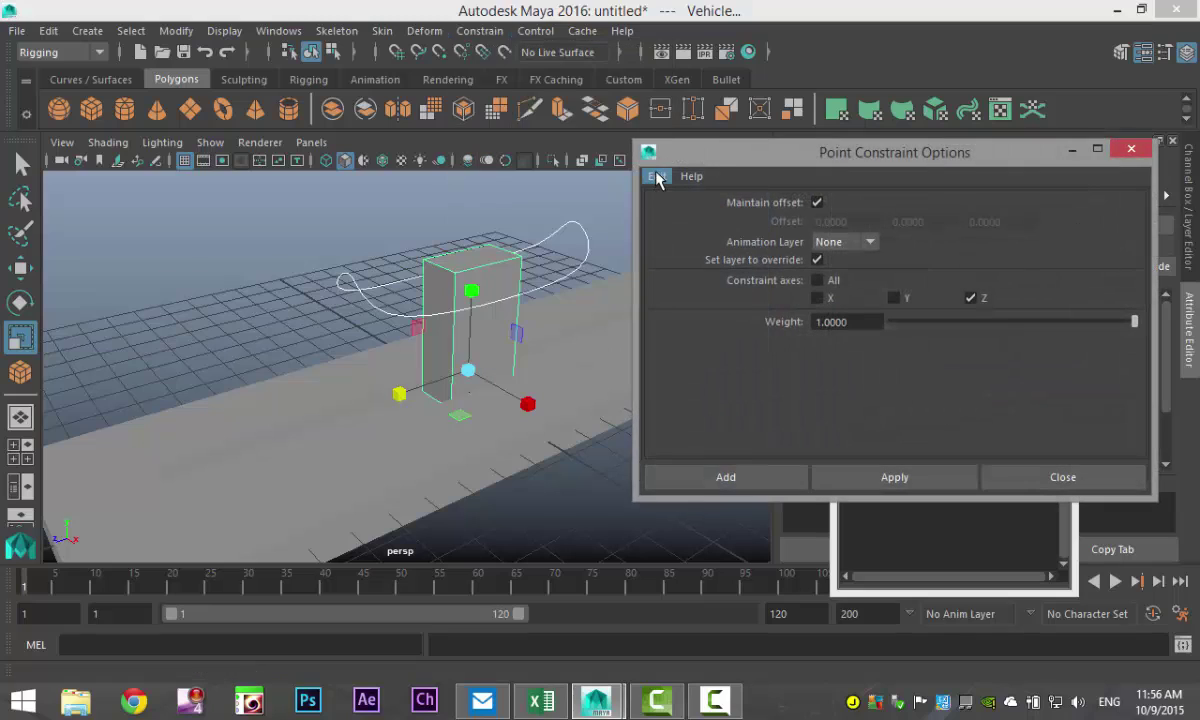
left_click(656, 176)
left_click(698, 216)
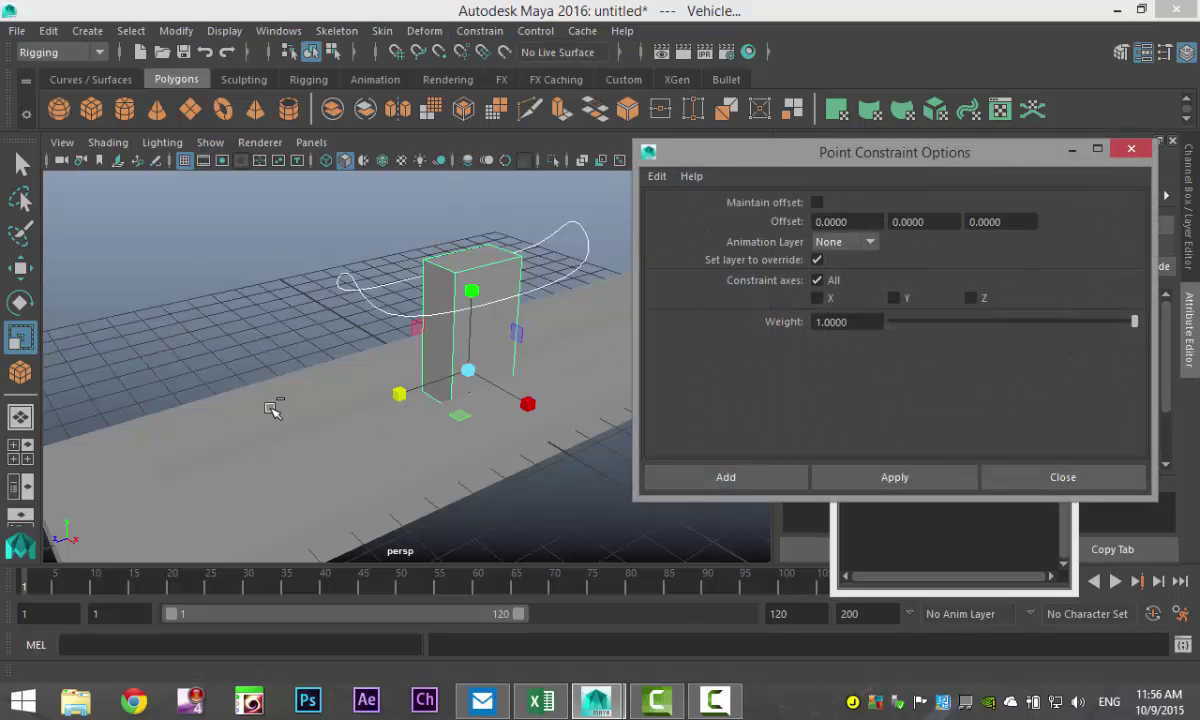
left_click(817, 203)
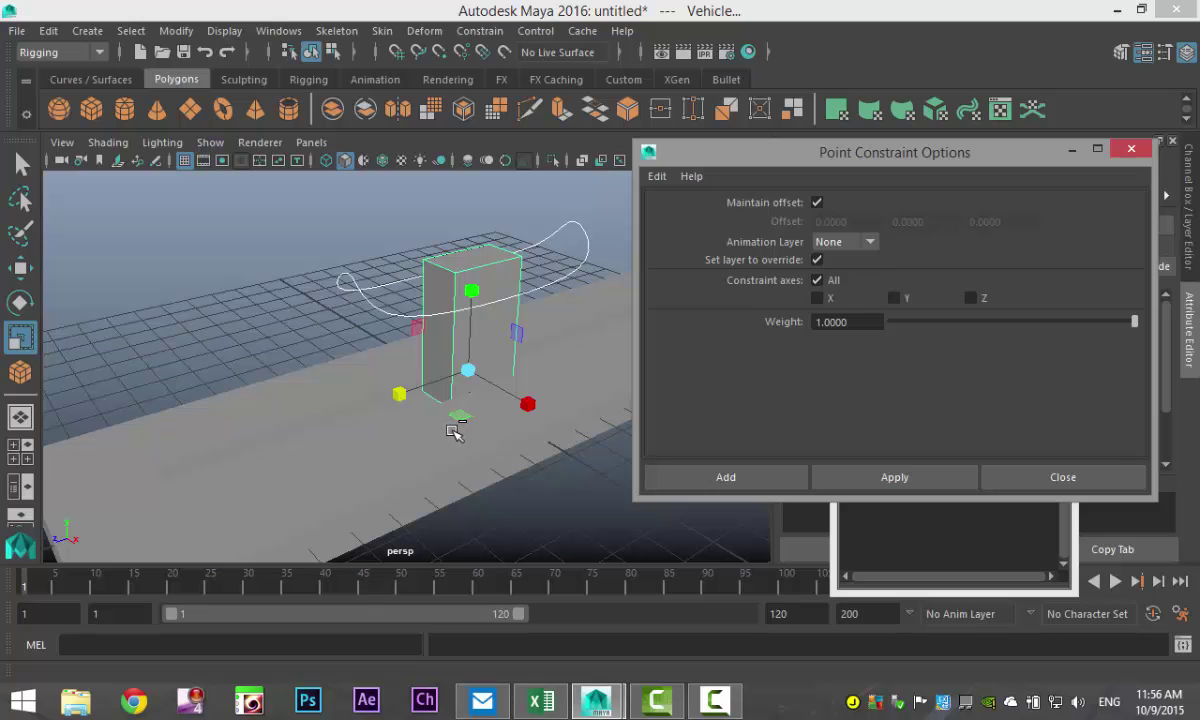
middle_click_drag(462, 462, 482, 390, "alt")
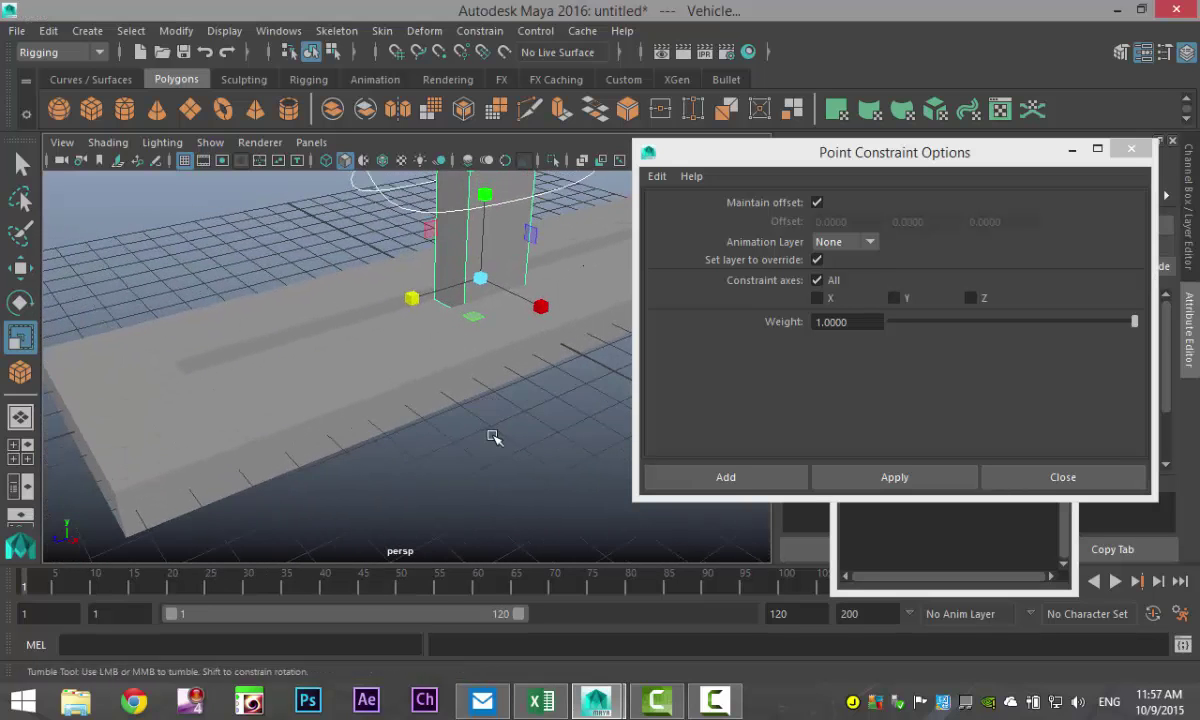
mouse_move(490, 437)
left_mouse_down("alt")
mouse_move(494, 450)
mouse_move(490, 428)
mouse_move(427, 451)
left_mouse_up("alt")
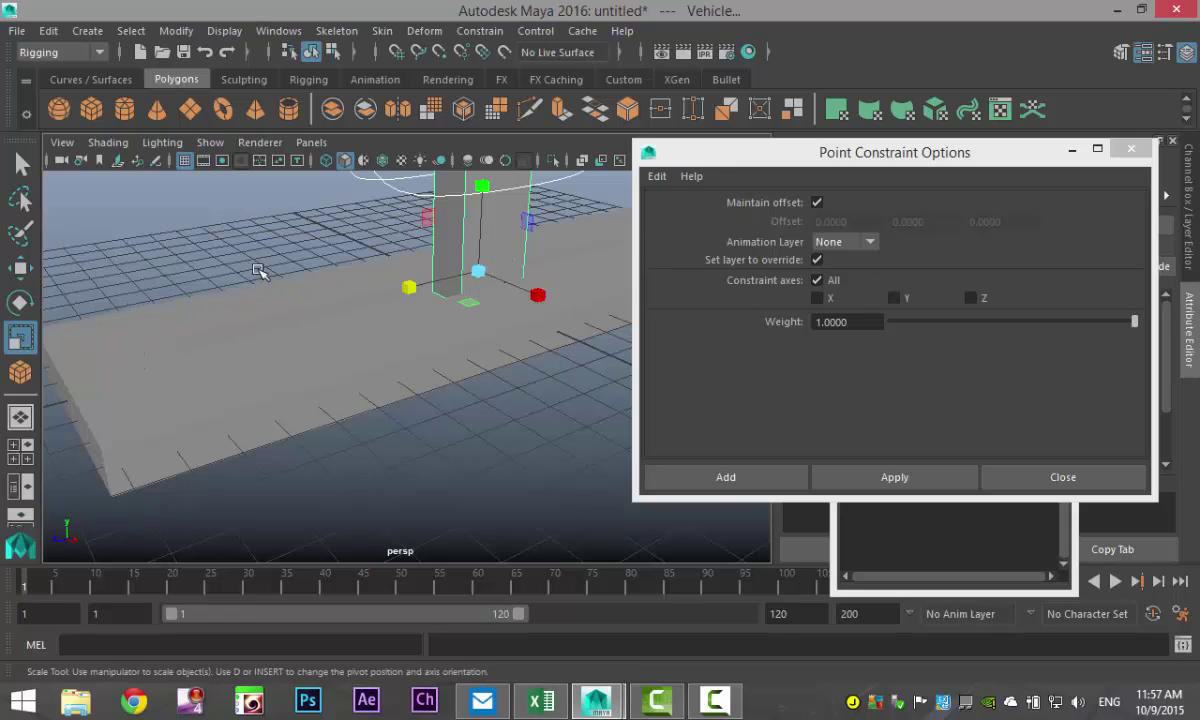
left_click(970, 298)
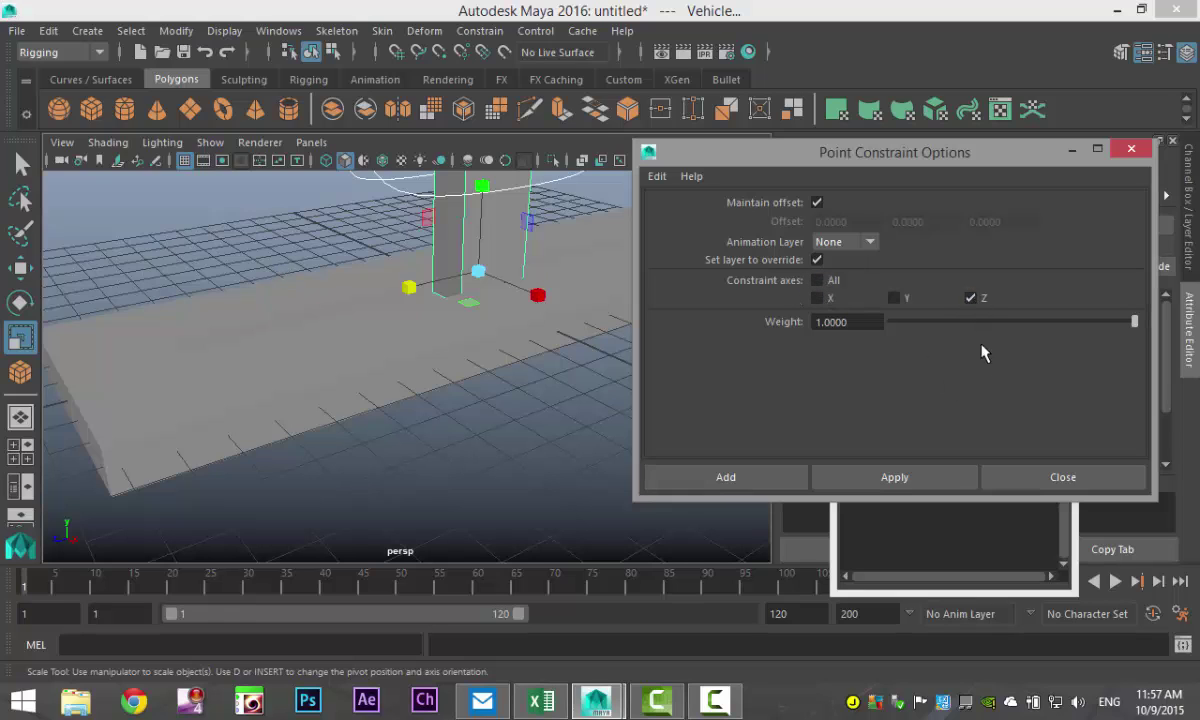
left_click(935, 484)
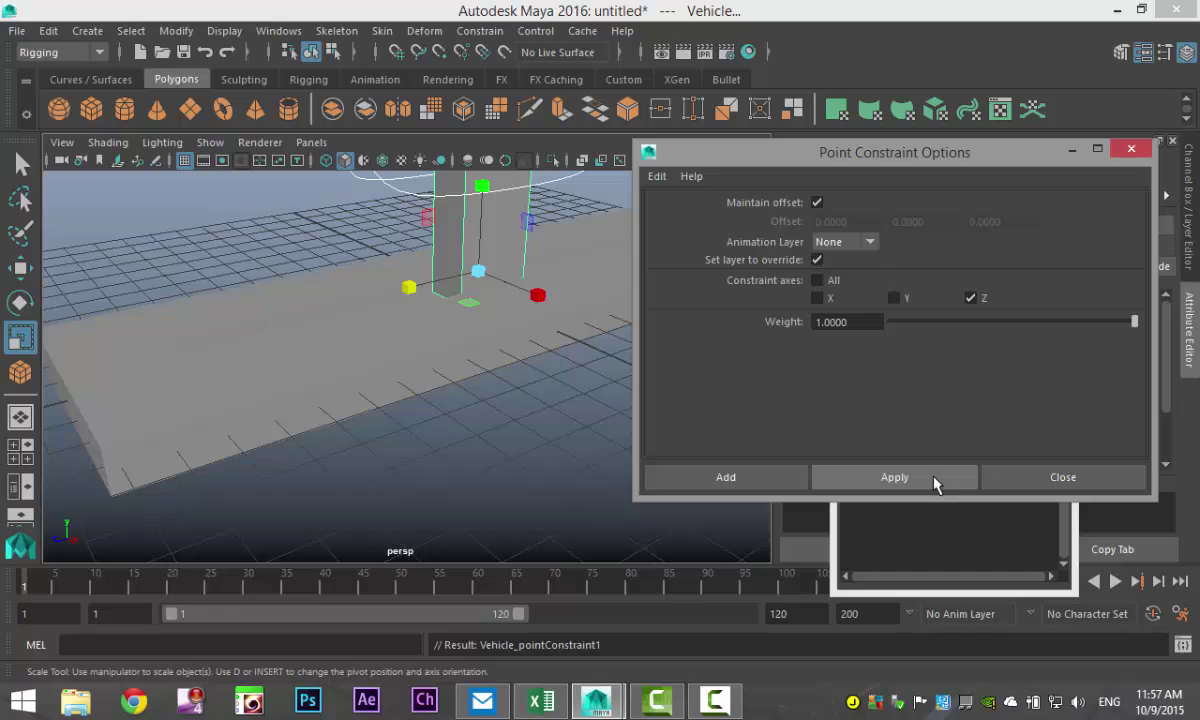
left_click(1063, 477)
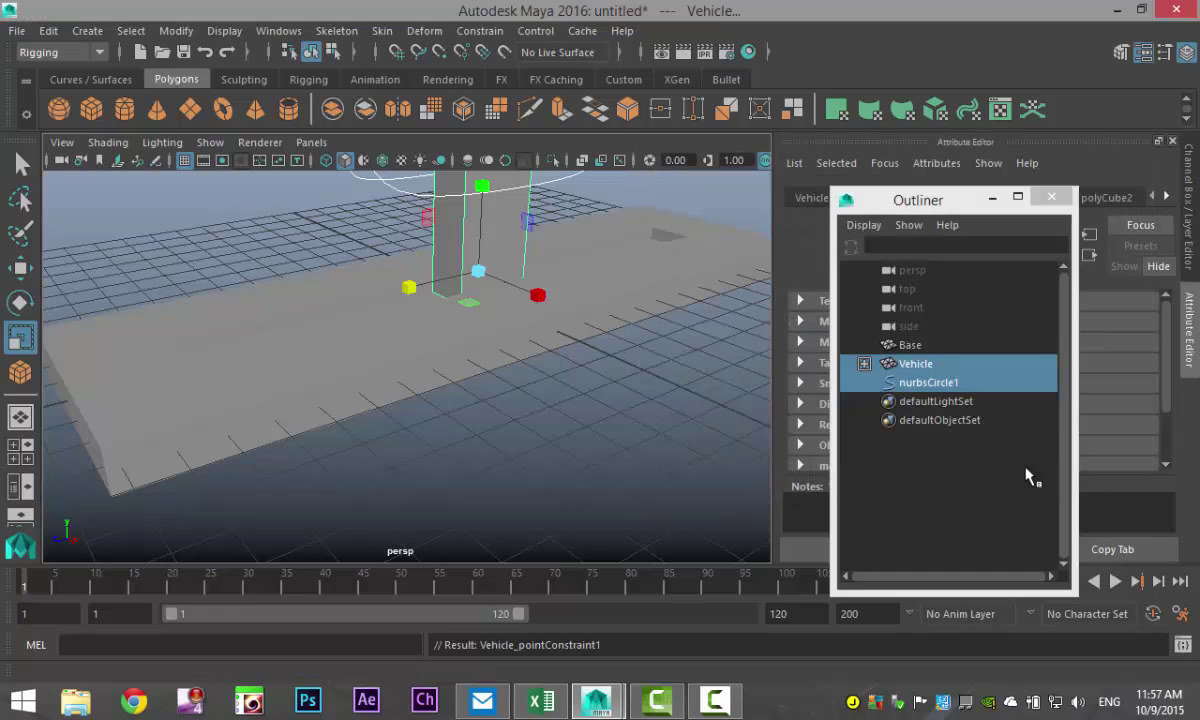
- Minimize the Outliner, select the circle, slide it along X, then undo
left_click(992, 198)
left_click(566, 433)
scroll(566, 433, "down", 5)
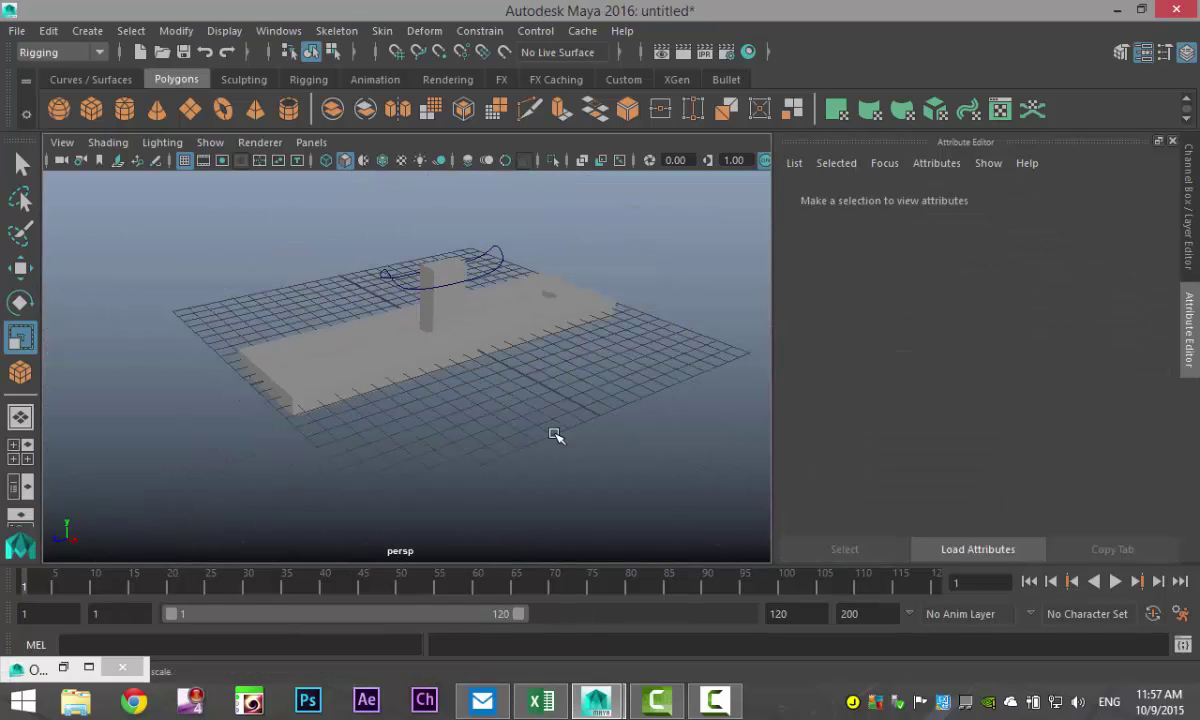
left_click_drag(556, 435, 536, 463, "alt")
scroll(419, 335, "up", 5)
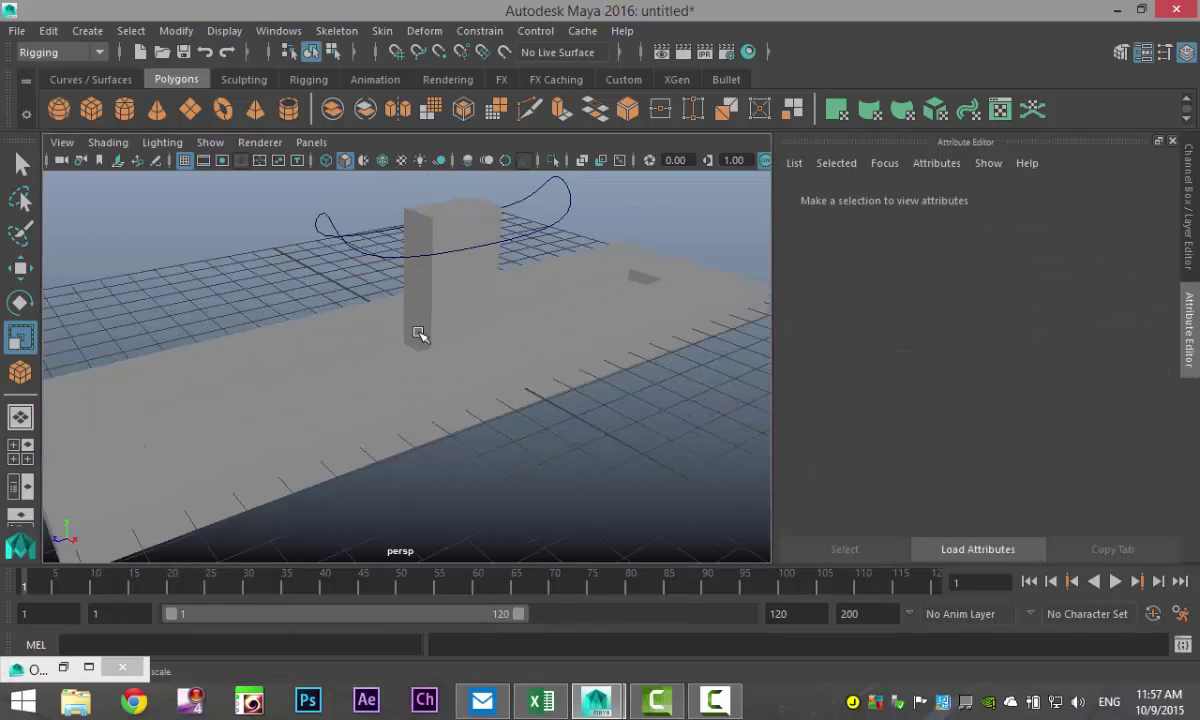
left_click(335, 240)
key("w")
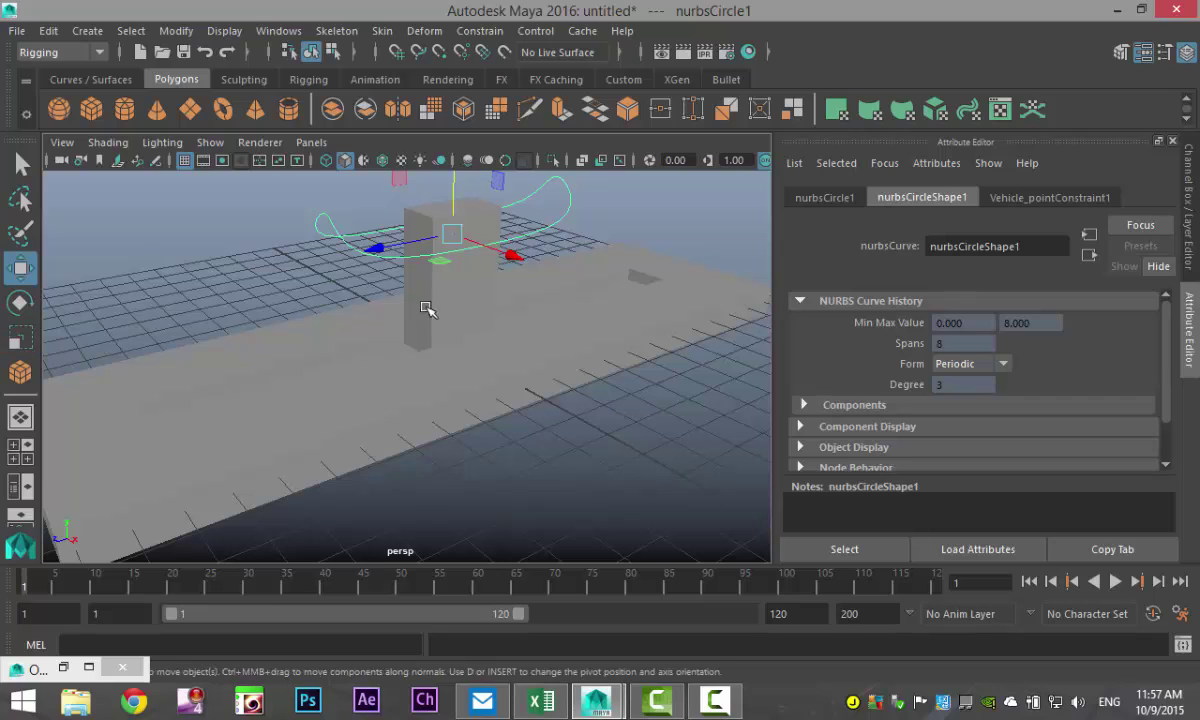
mouse_move(372, 246)
left_mouse_down()
mouse_move(295, 263)
mouse_move(432, 370)
left_mouse_up()
key("ctrl+z")
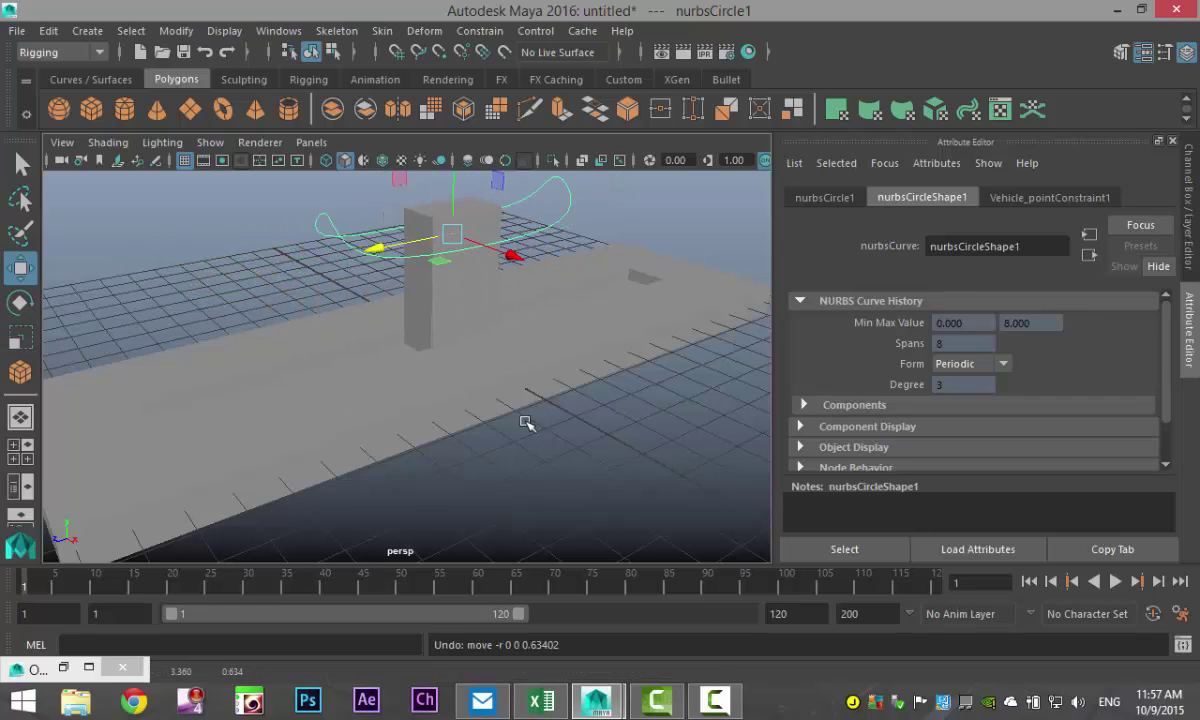
- Slide the circle along X again, undo it, and show nurbsCircle1's transform attributes
mouse_move(561, 430)
left_mouse_down("alt")
mouse_move(554, 396)
mouse_move(405, 311)
left_mouse_up("alt")
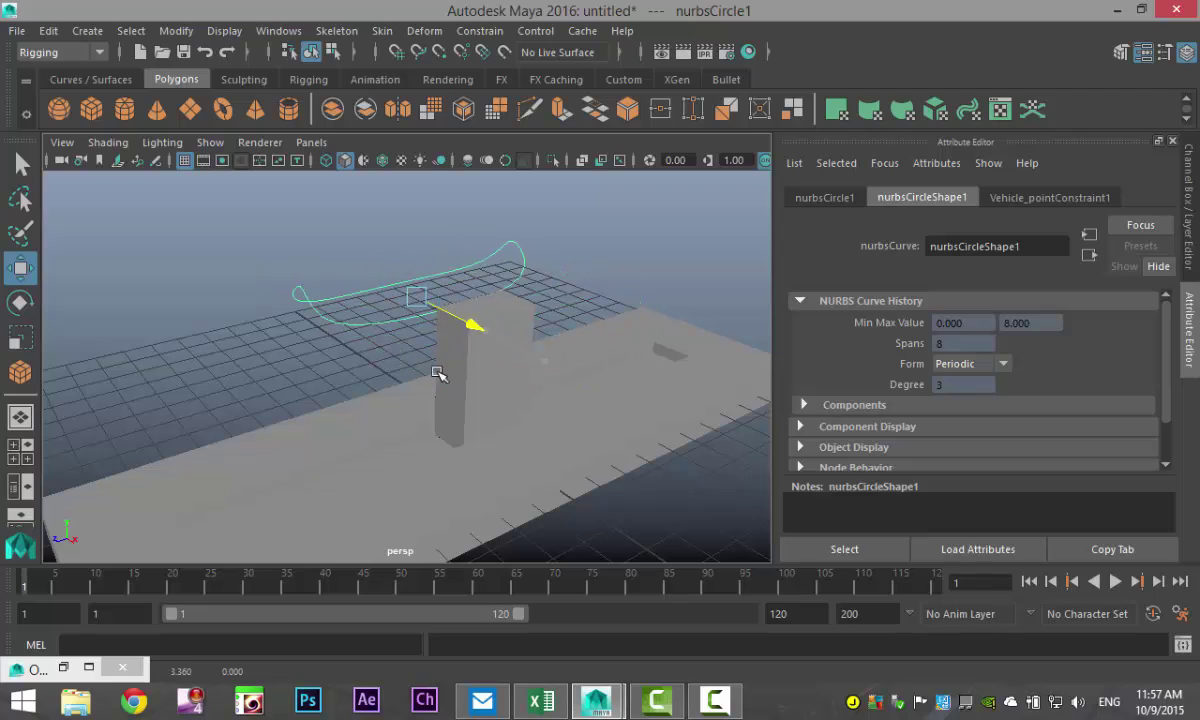
left_click_drag(405, 311, 433, 372)
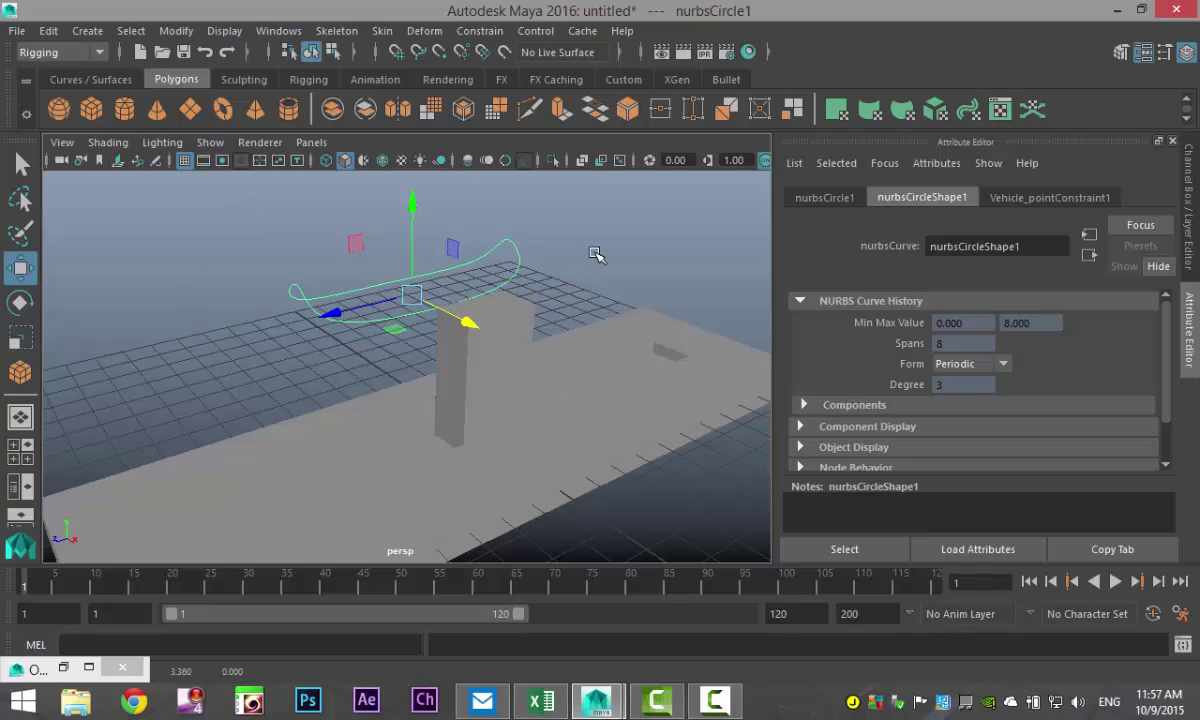
key("ctrl+z")
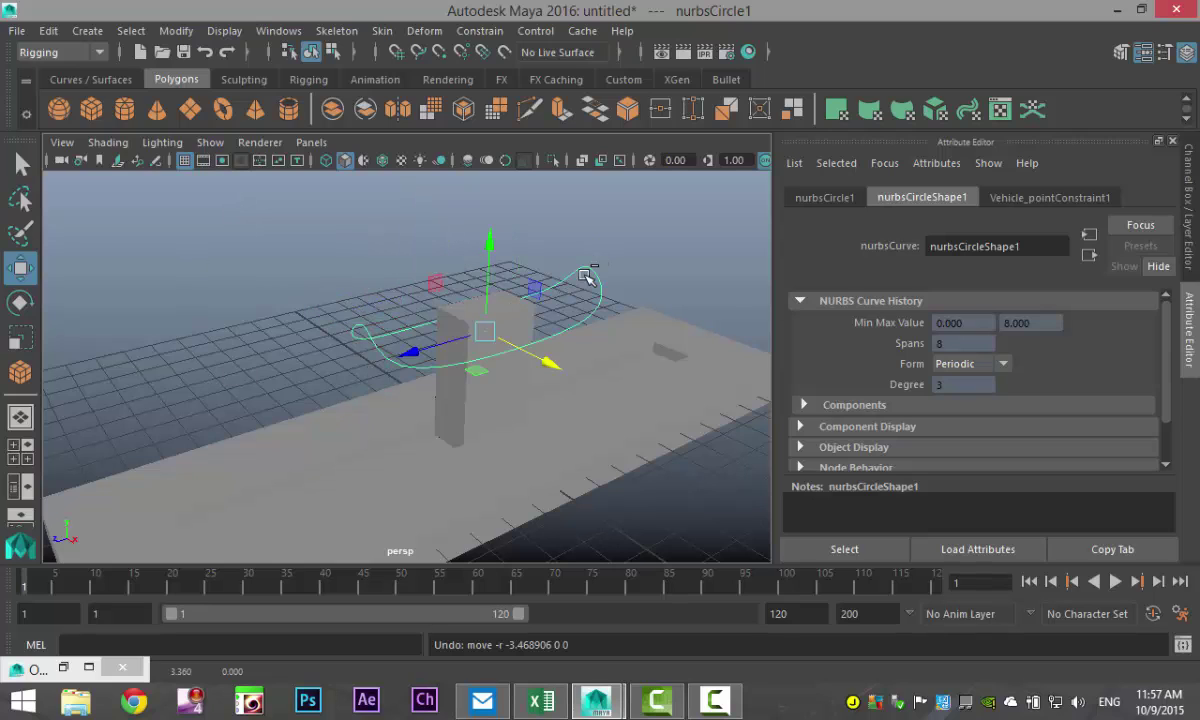
mouse_move(530, 388)
left_mouse_down("alt")
mouse_move(530, 415)
mouse_move(517, 378)
mouse_move(529, 405)
mouse_move(493, 375)
mouse_move(514, 420)
left_mouse_up("alt")
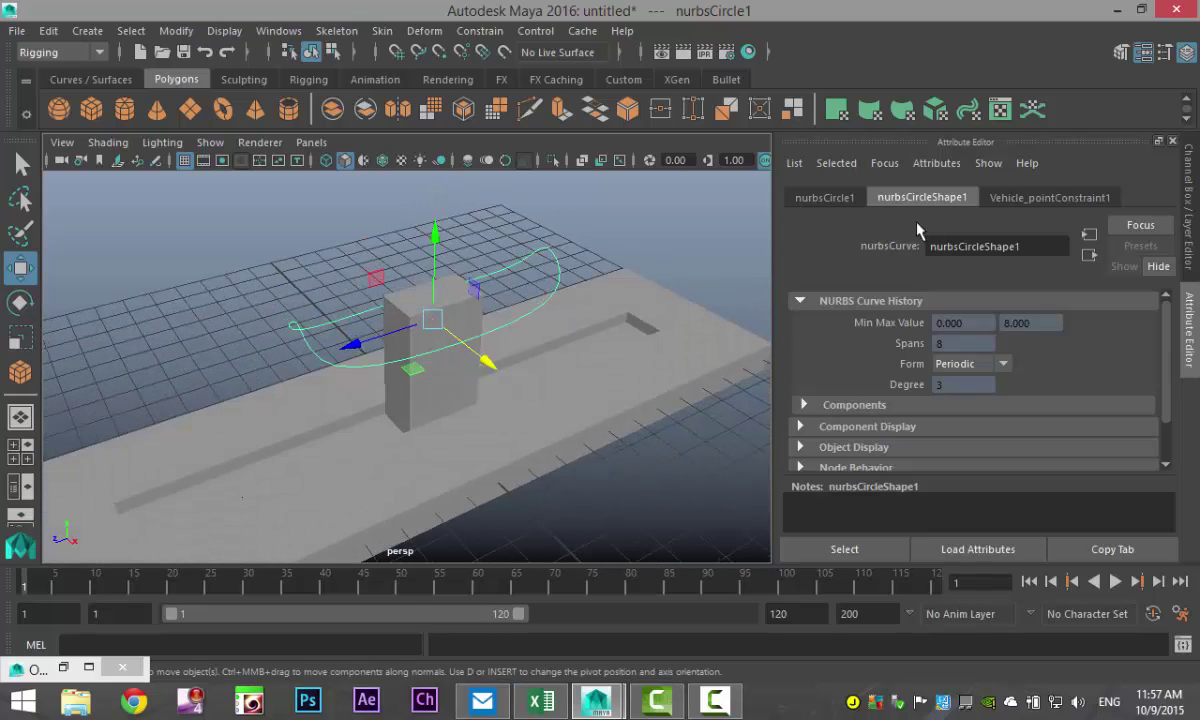
left_click(826, 199)
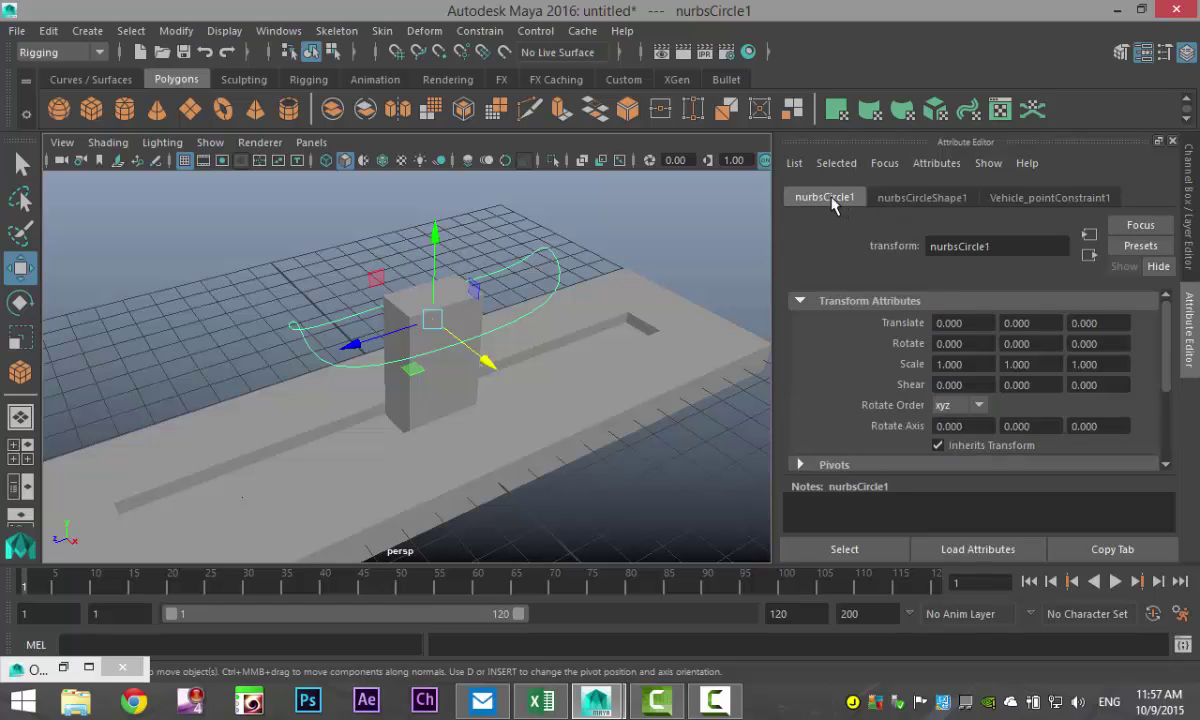
- Show the circle's channel values and test a Z move, undoing it
key("ctrl+a")
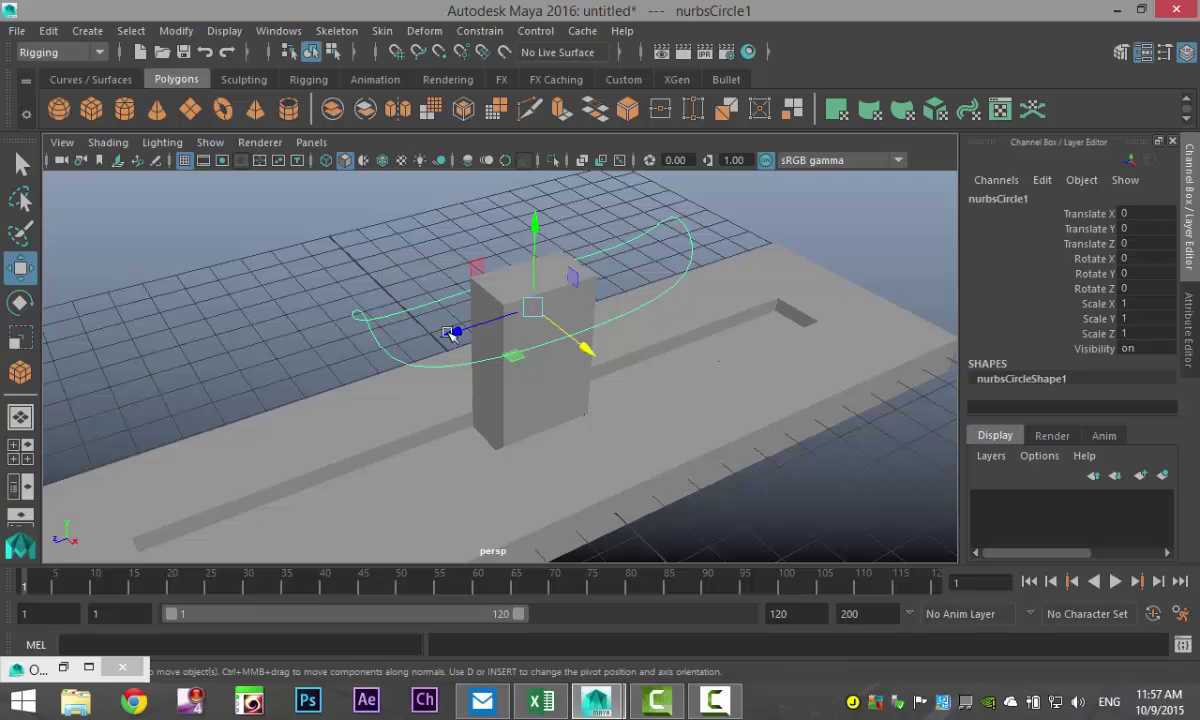
mouse_move(452, 333)
left_mouse_down()
mouse_move(441, 358)
mouse_move(457, 349)
left_mouse_up()
key("ctrl+z")
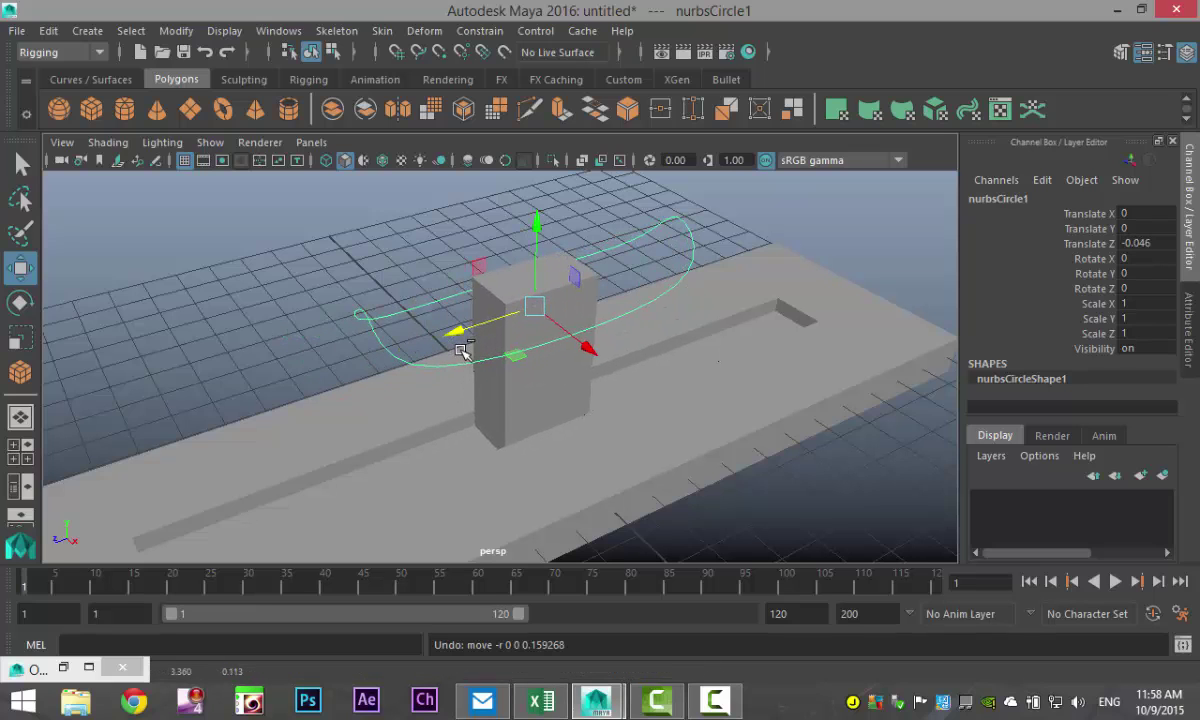
key("ctrl+z")
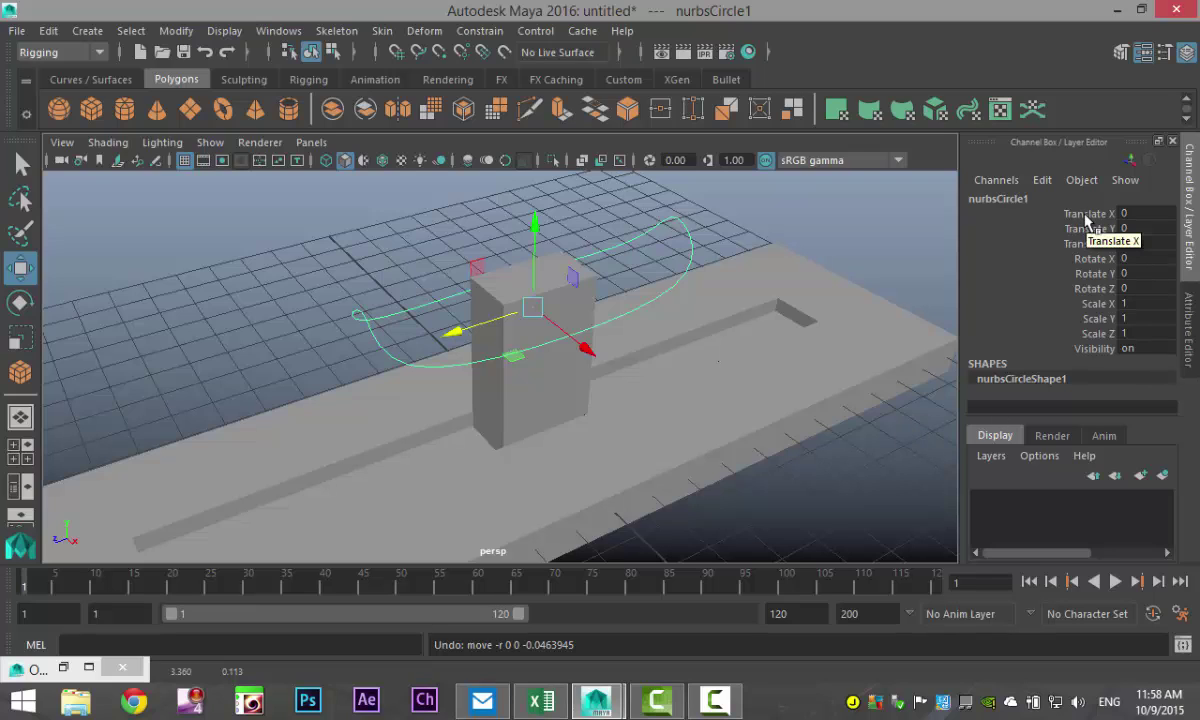
- Select Translate X/Y, all Rotate and all Scale channels, then Lock and Hide Selected
left_click(1085, 216)
left_click(1083, 229, "shift")
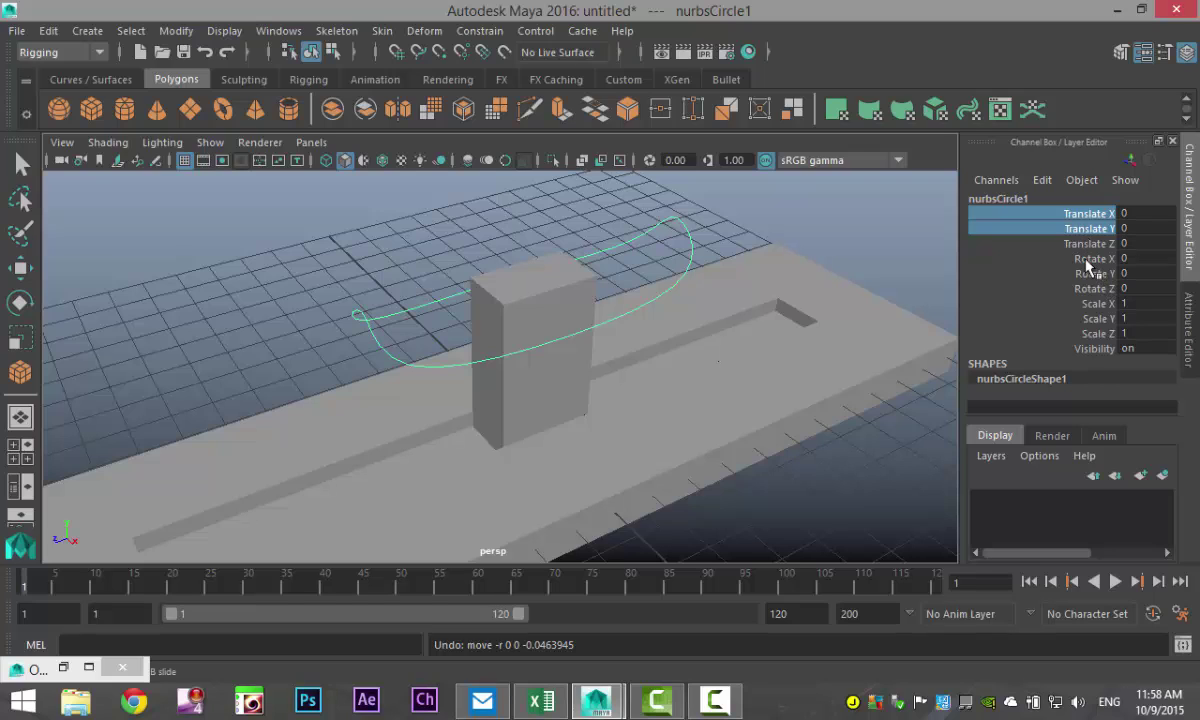
left_click(1088, 262, "shift")
left_click(1093, 273, "shift")
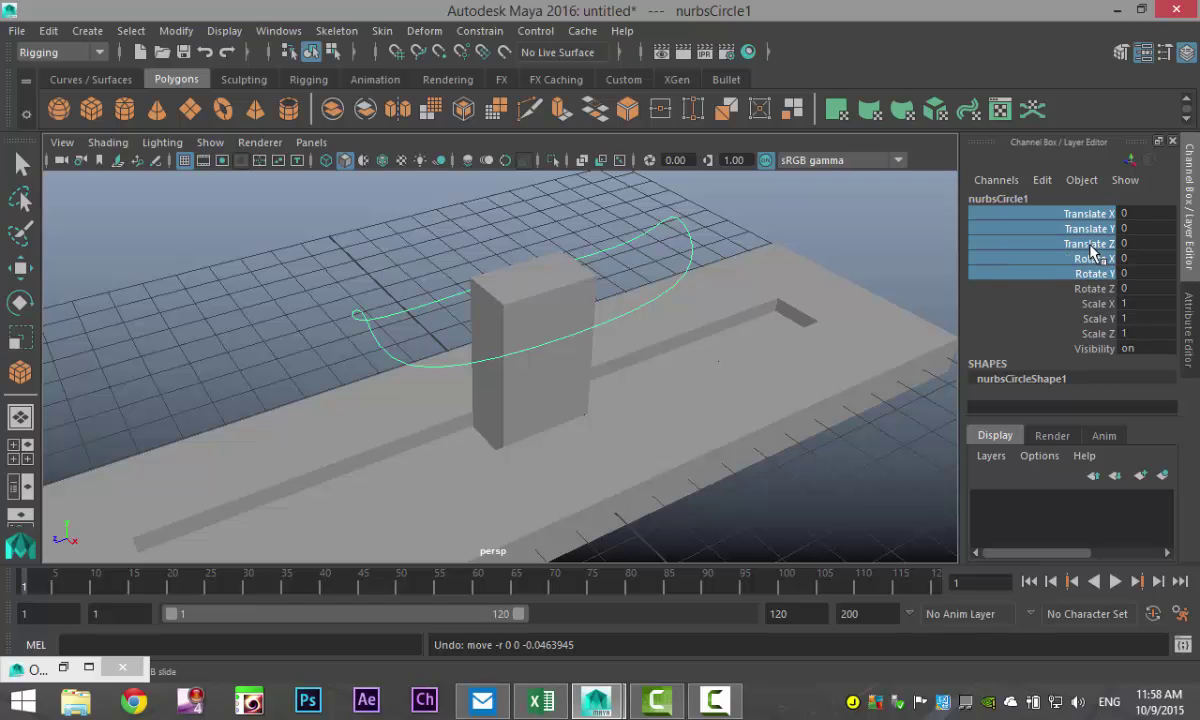
left_click(1092, 244, "shift")
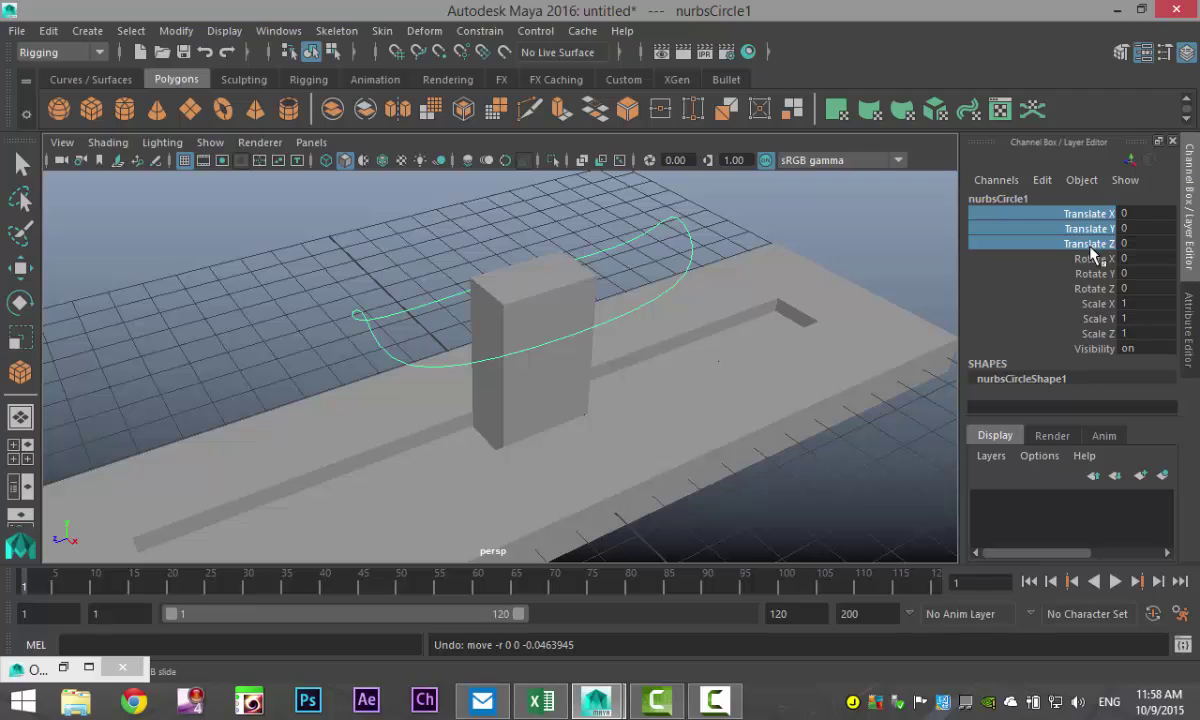
left_click(1091, 246, "ctrl")
left_click(1095, 274, "ctrl")
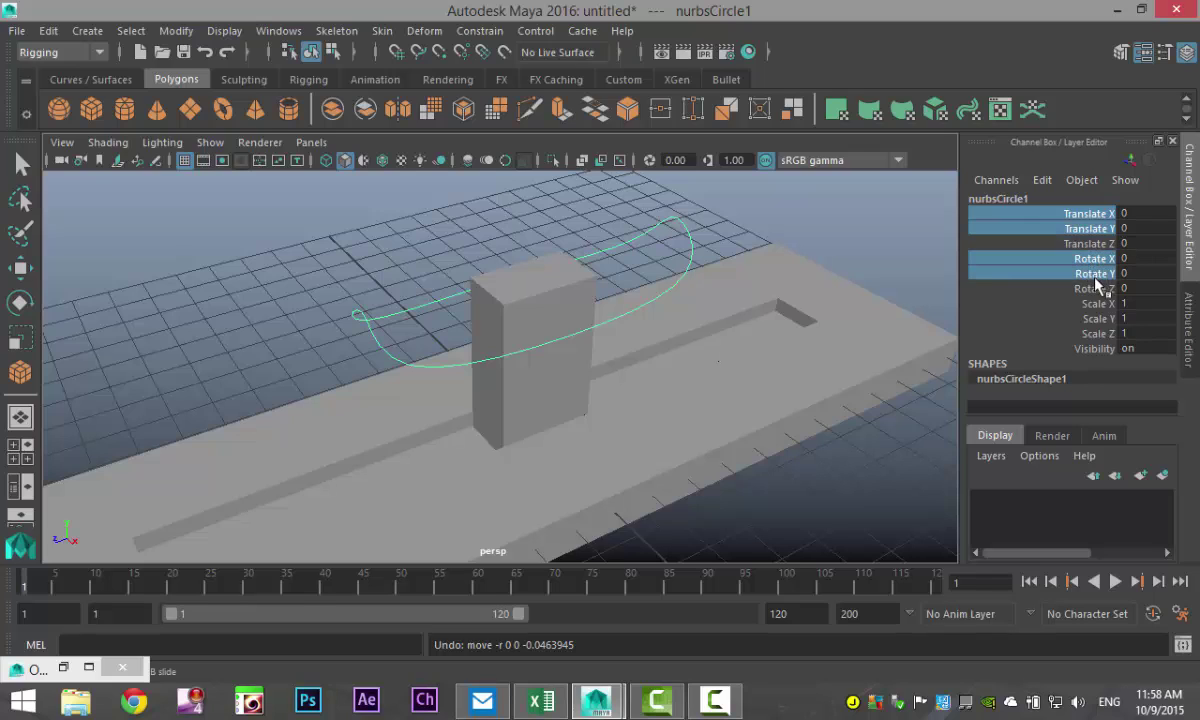
left_click(1098, 304, "ctrl")
left_click(1097, 319, "ctrl")
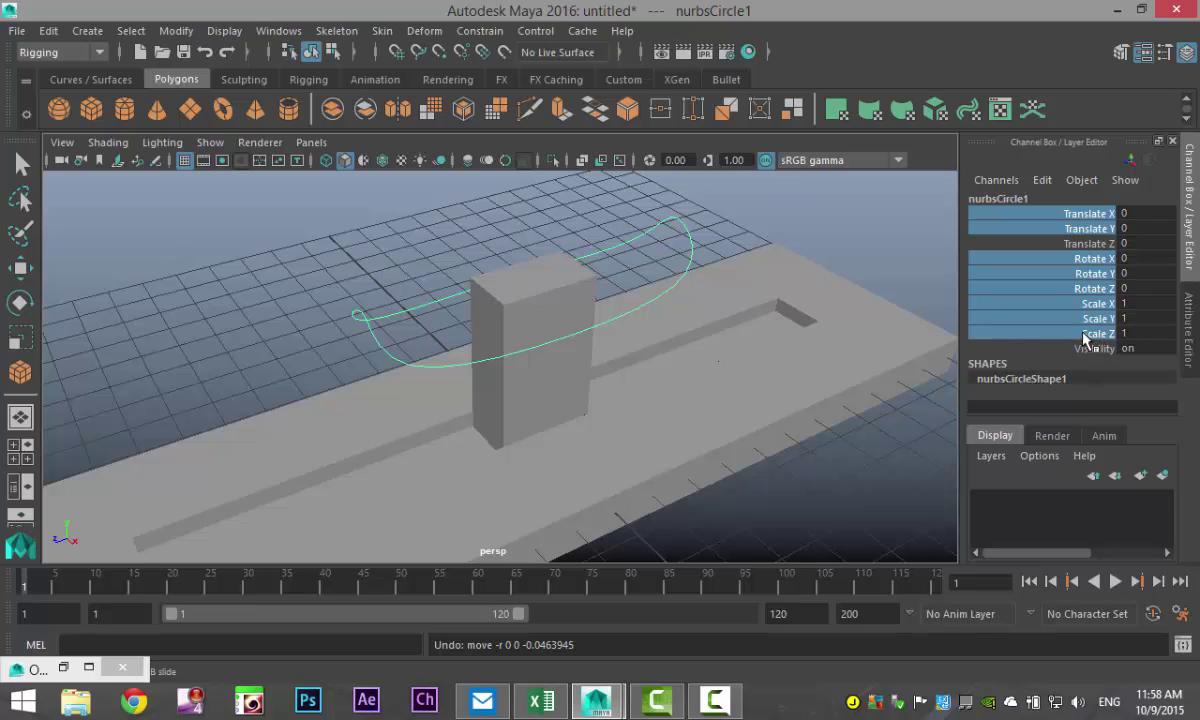
right_click(1087, 338)
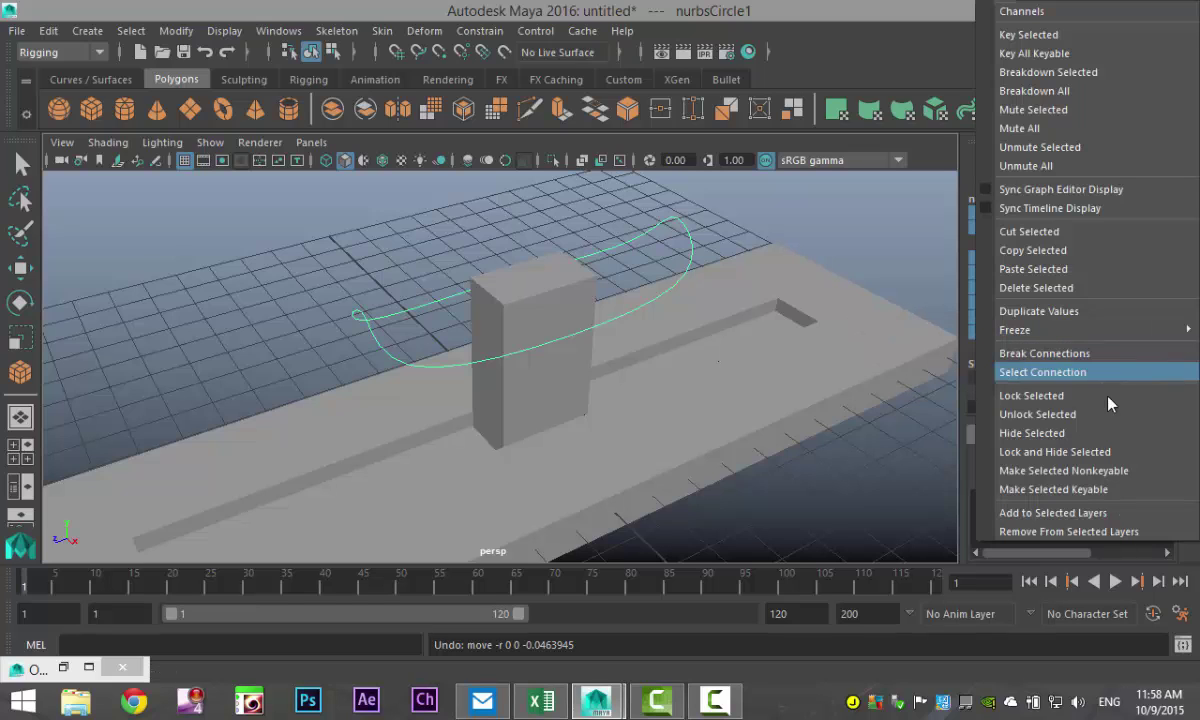
left_click(1113, 457)
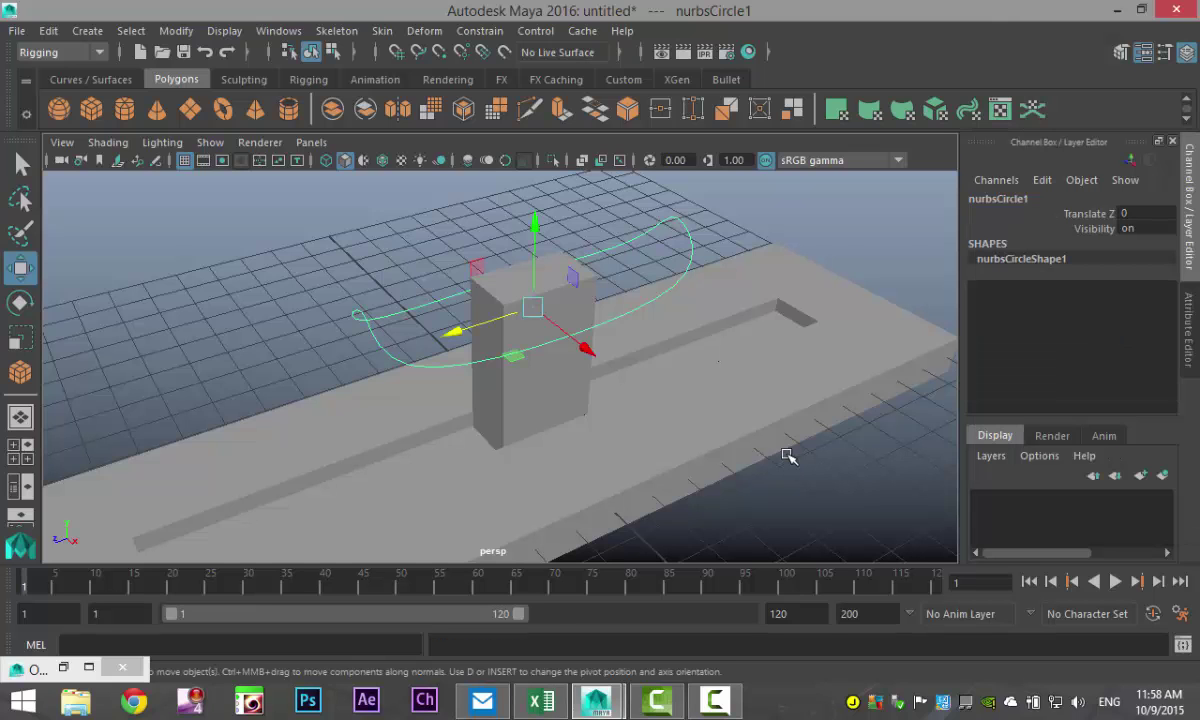
key("e")
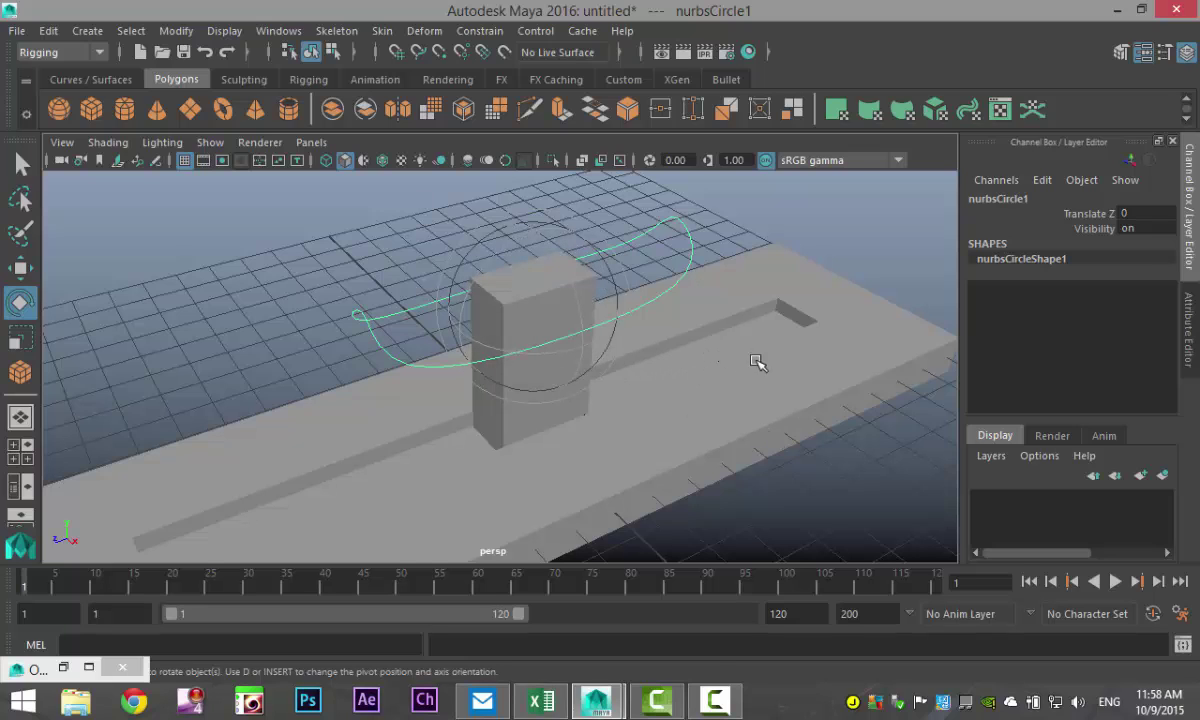
key("w")
left_click(590, 350)
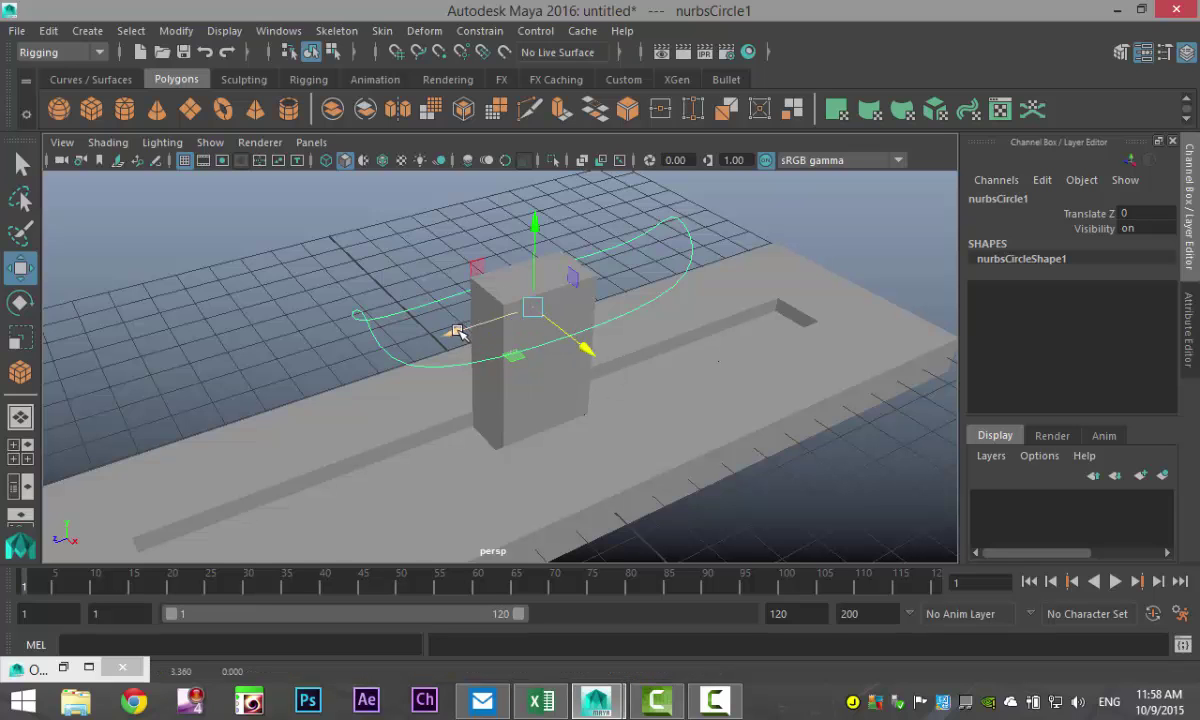
mouse_move(455, 335)
left_mouse_down()
mouse_move(481, 378)
mouse_move(498, 372)
mouse_move(686, 434)
left_mouse_up()
scroll(498, 372, "down", 3)
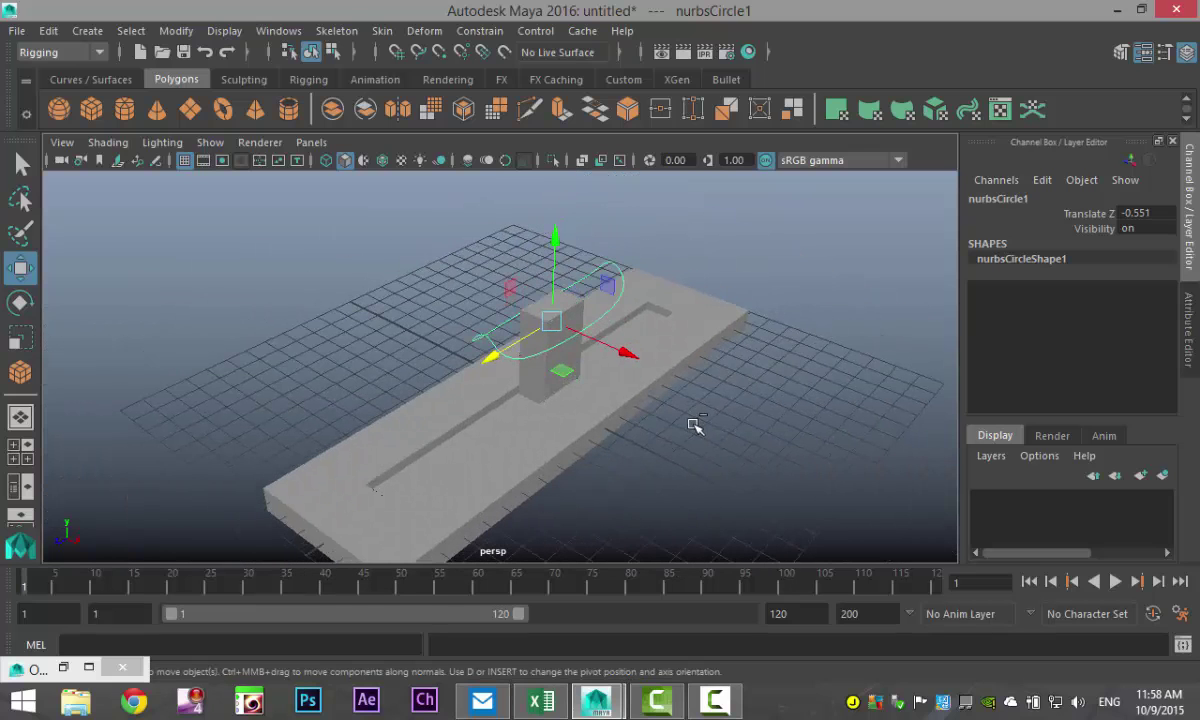
key("ctrl+z")
mouse_move(745, 447)
left_mouse_down("alt")
mouse_move(745, 423)
mouse_move(720, 450)
mouse_move(729, 410)
mouse_move(761, 421)
mouse_move(754, 443)
mouse_move(763, 423)
mouse_move(761, 434)
mouse_move(722, 456)
mouse_move(705, 450)
left_mouse_up("alt")
middle_click_drag(710, 458, 718, 460, "alt")
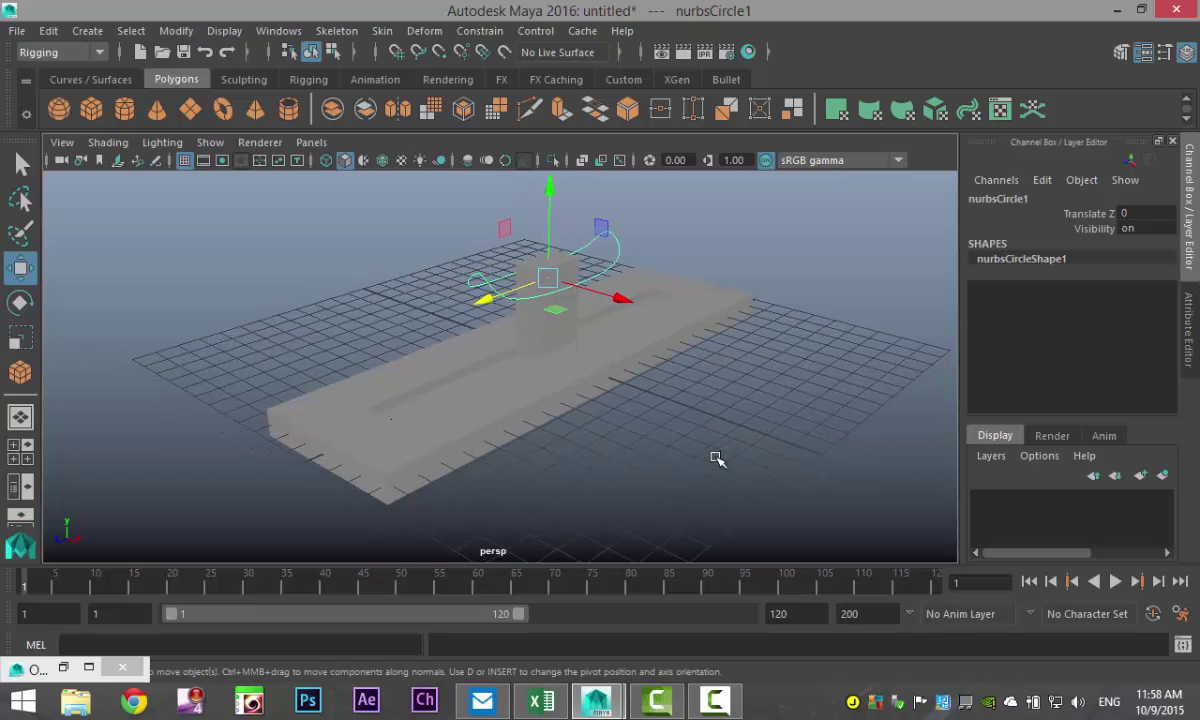